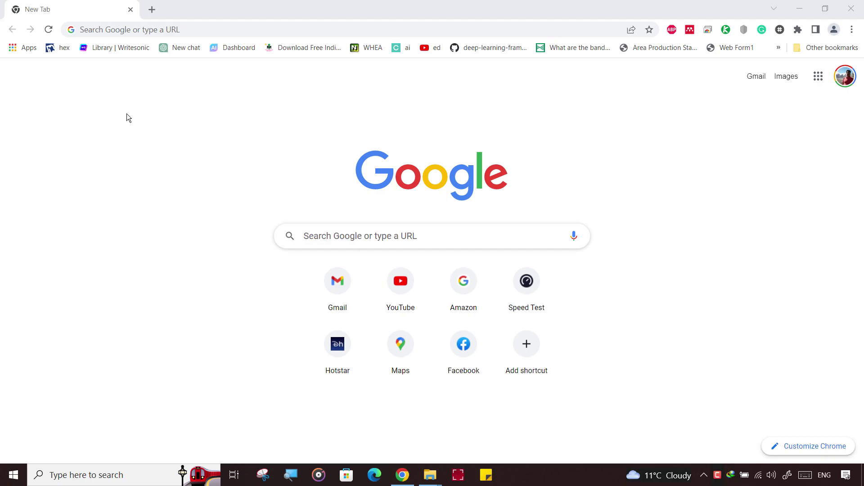
- Open earthexplorer.usgs.gov in Chrome via the EarthExplorer address-bar suggestion
{"action": "left_click", "coordinate": [99, 30]}
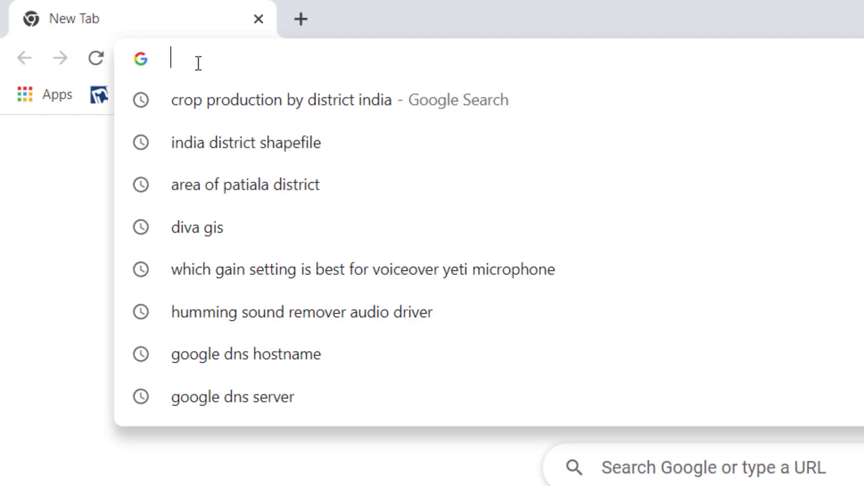
{"action": "type", "text": "earthexplorer.usgs.gov"}
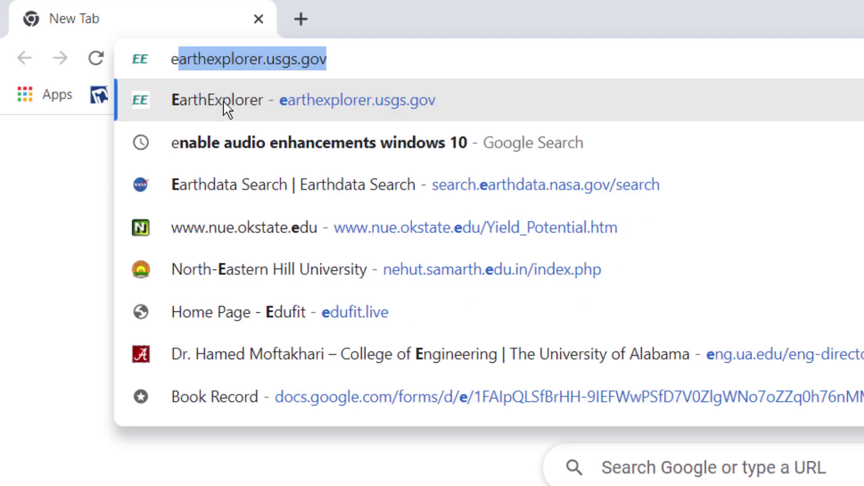
{"action": "left_click", "coordinate": [223, 101]}
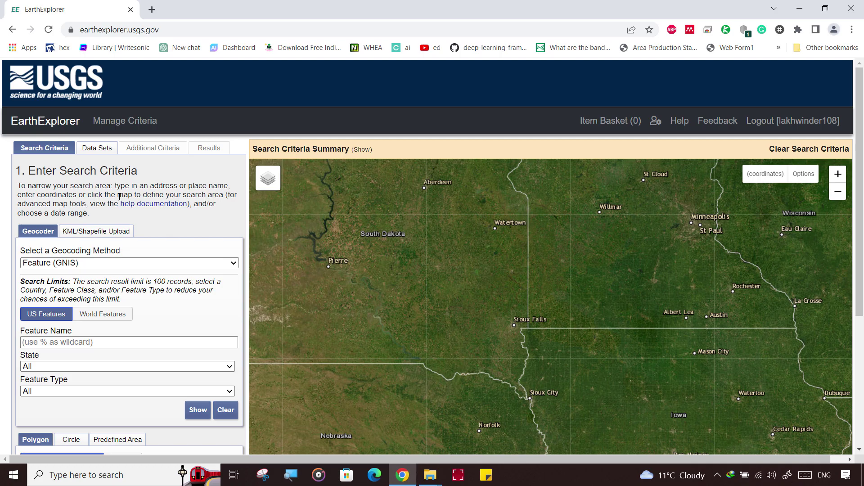
- Switch the geocoding method from Feature (GNIS) to Address/Place and focus its empty field
{"action": "scroll", "coordinate": [119, 197], "scroll_direction": "down", "scroll_amount": 5}
{"action": "scroll", "coordinate": [120, 199], "scroll_direction": "up", "scroll_amount": 5}
{"action": "scroll", "coordinate": [19, 188], "scroll_direction": "down", "scroll_amount": 2}
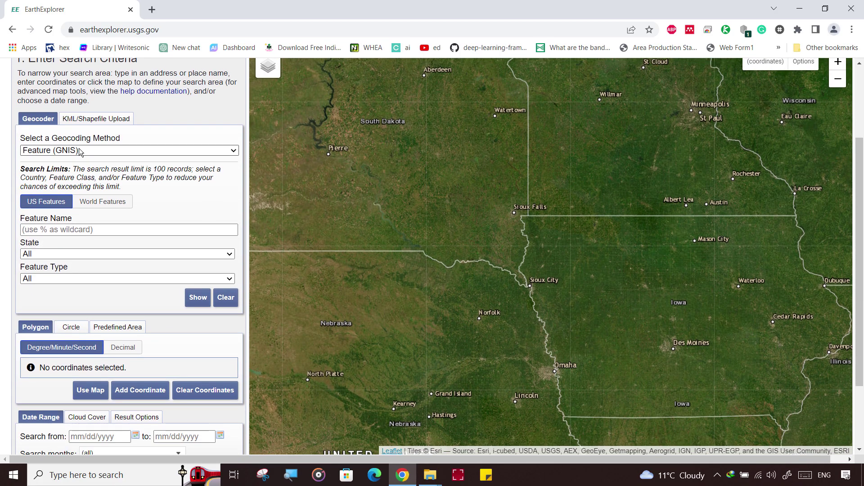
{"action": "left_click", "coordinate": [79, 150]}
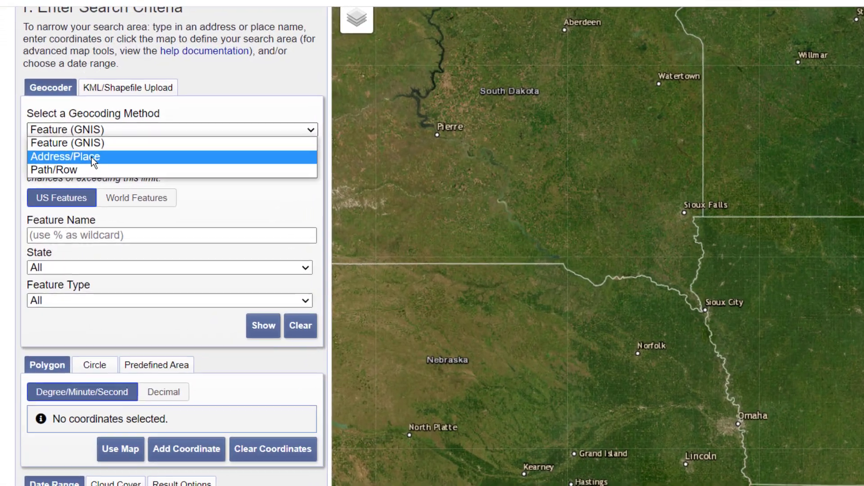
{"action": "left_click", "coordinate": [69, 171]}
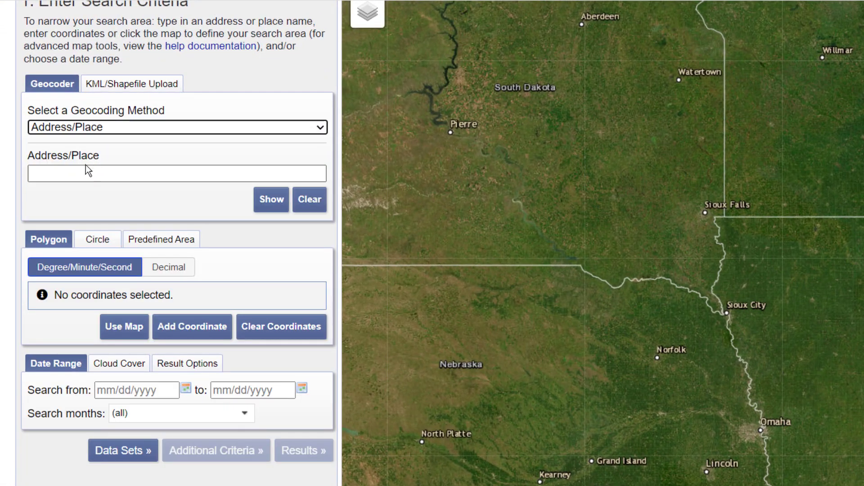
{"action": "left_click", "coordinate": [54, 170]}
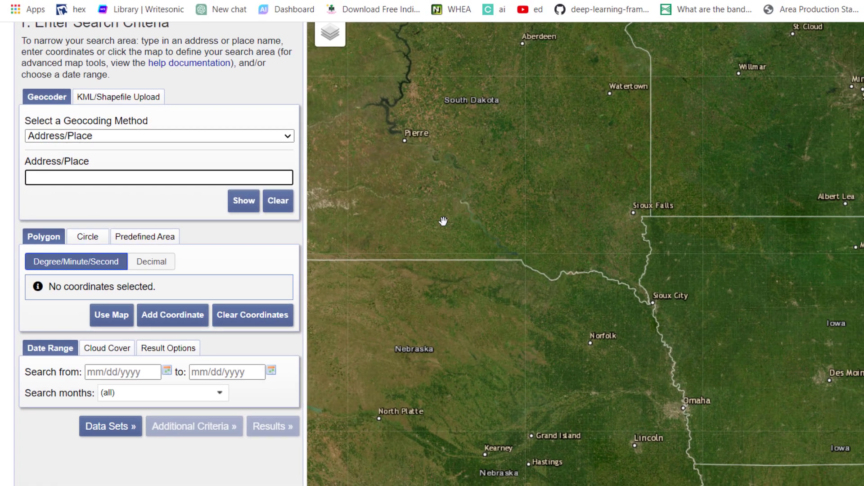
- Zoom out from the central US, pan to India, and zoom in centred on Patiala, Punjab
{"action": "scroll", "coordinate": [720, 225], "scroll_direction": "down", "scroll_amount": 5}
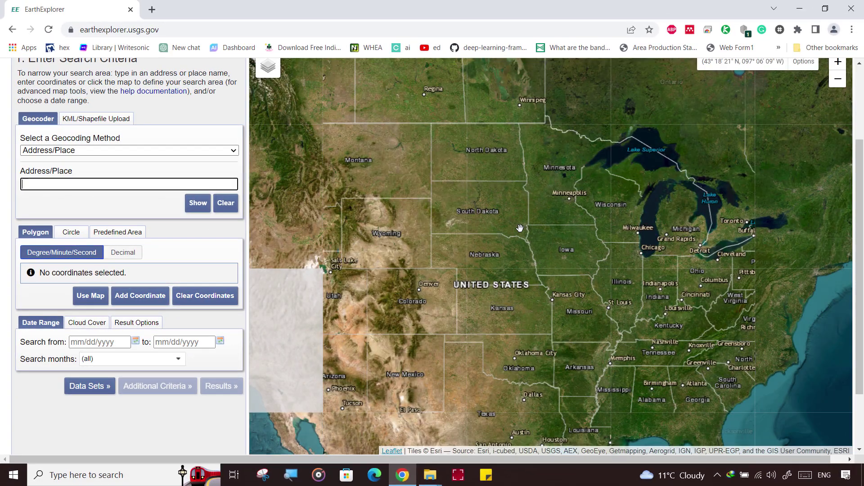
{"action": "scroll", "coordinate": [520, 228], "scroll_direction": "down", "scroll_amount": 3}
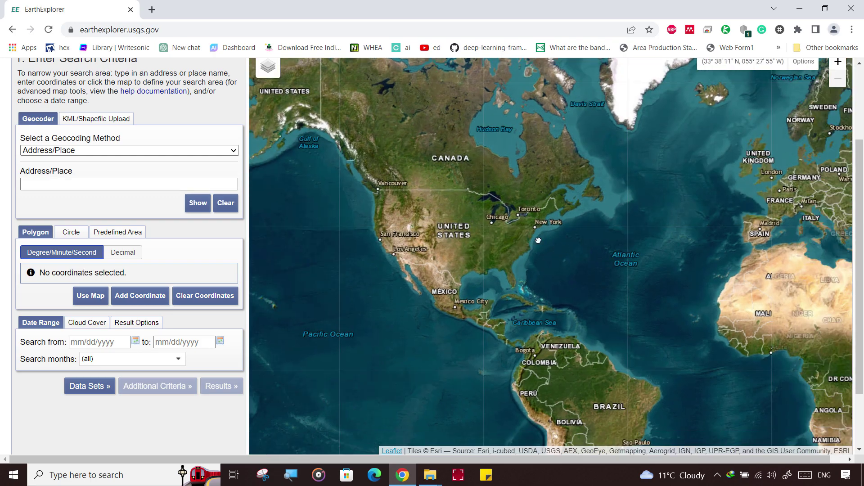
{"action": "left_click_drag", "start_coordinate": [585, 252], "coordinate": [325, 141]}
{"action": "left_click_drag", "start_coordinate": [676, 189], "coordinate": [495, 252]}
{"action": "scroll", "coordinate": [494, 249], "scroll_direction": "up", "scroll_amount": 2}
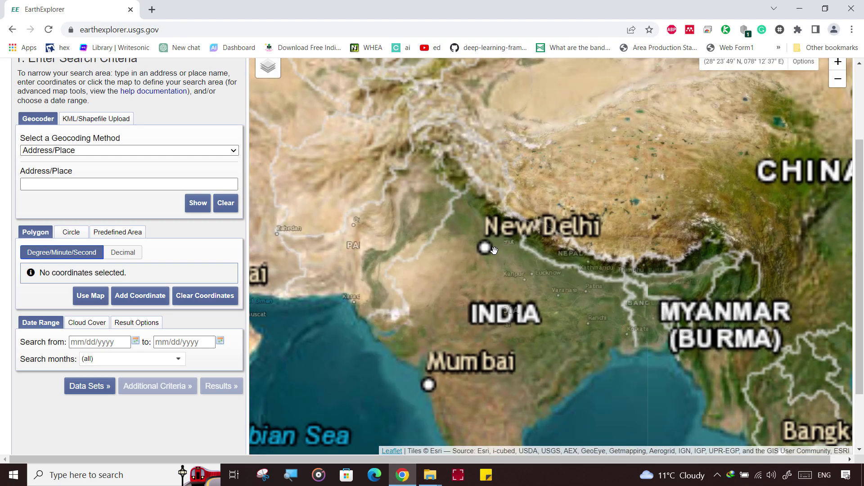
{"action": "scroll", "coordinate": [494, 250], "scroll_direction": "up", "scroll_amount": 2}
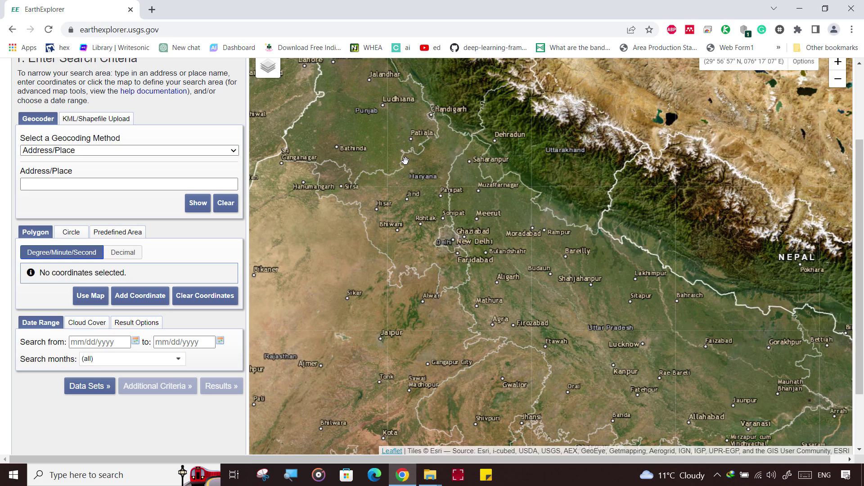
{"action": "left_click_drag", "start_coordinate": [405, 161], "coordinate": [468, 234]}
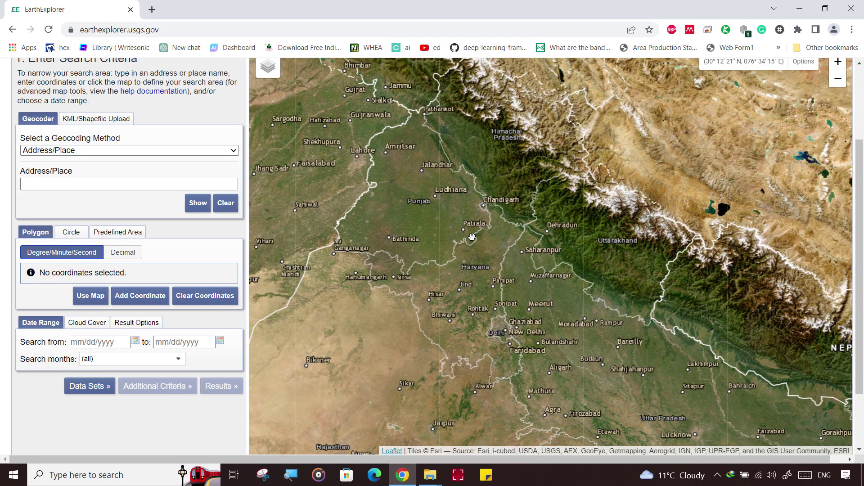
{"action": "scroll", "coordinate": [472, 238], "scroll_direction": "up", "scroll_amount": 3}
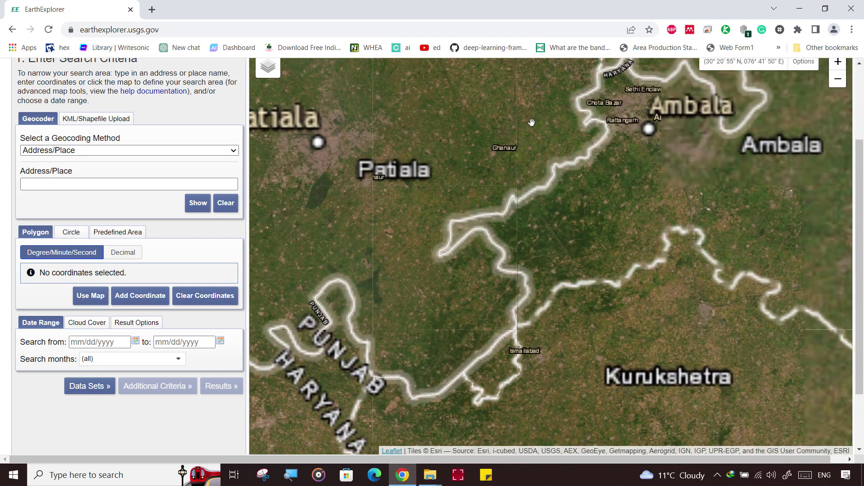
{"action": "left_click_drag", "start_coordinate": [312, 141], "coordinate": [537, 242]}
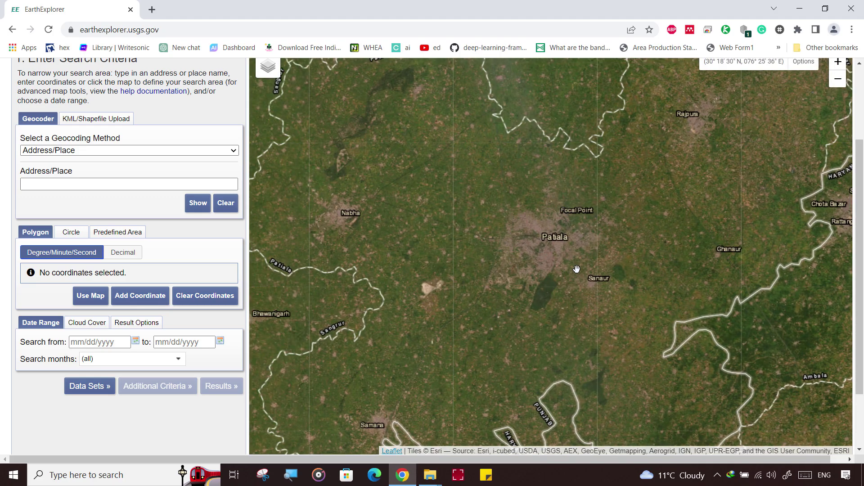
{"action": "left_click_drag", "start_coordinate": [566, 258], "coordinate": [585, 241]}
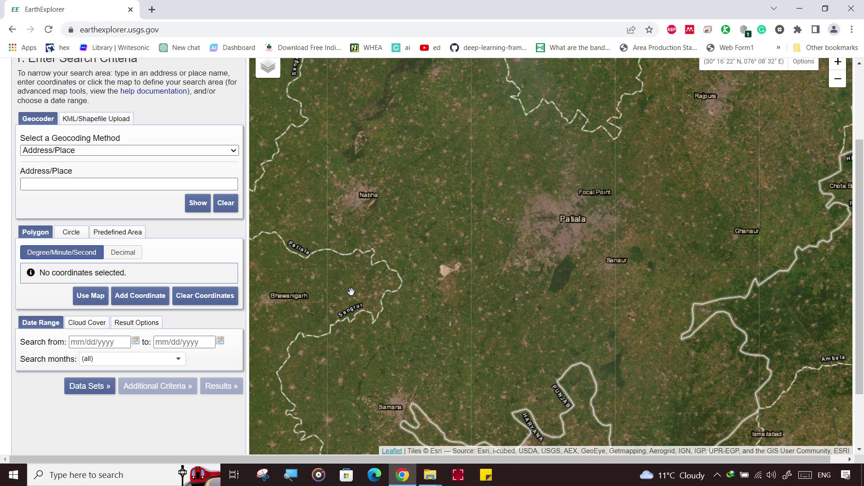
- Use the current map view as a four-corner Polygon around Patiala and show the red rectangle
{"action": "left_click", "coordinate": [91, 295]}
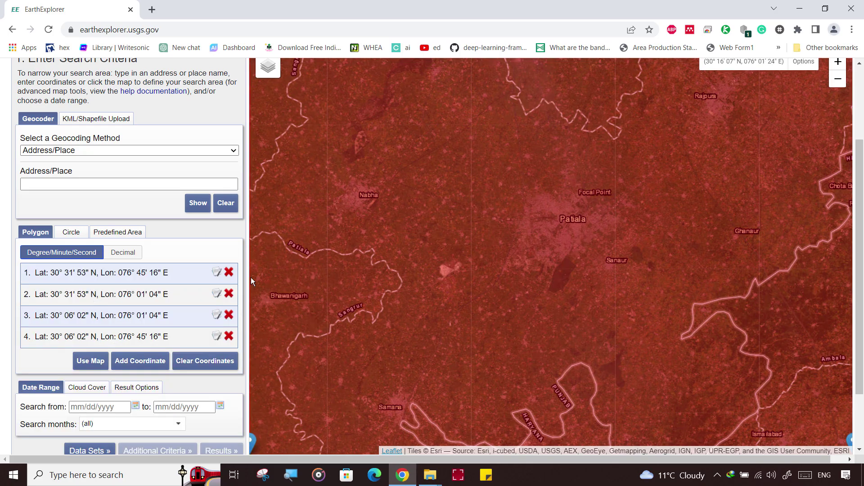
{"action": "scroll", "coordinate": [453, 288], "scroll_direction": "down", "scroll_amount": 3}
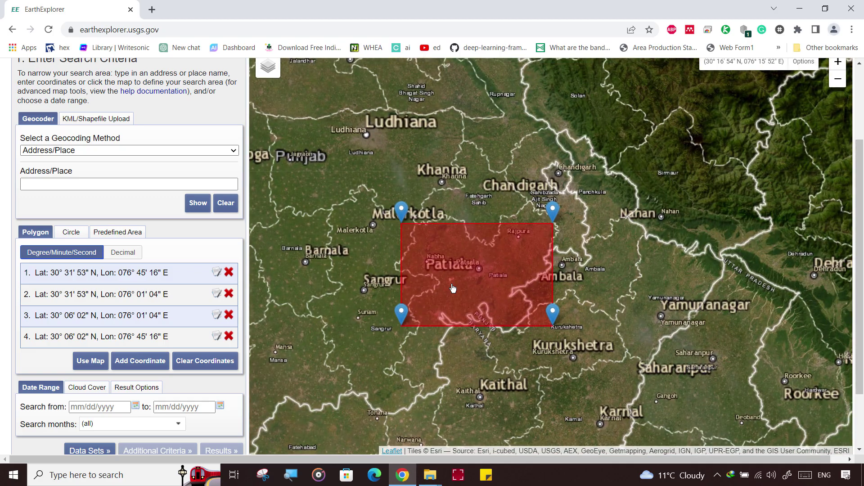
{"action": "left_click_drag", "start_coordinate": [337, 284], "coordinate": [393, 251]}
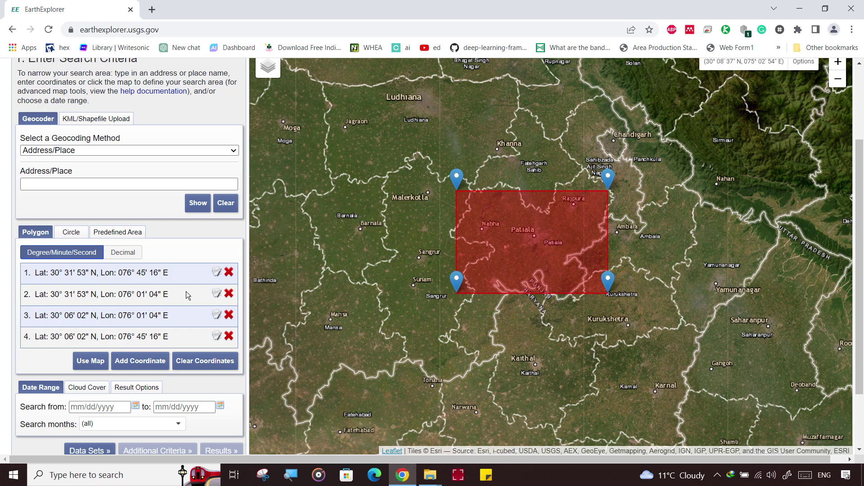
{"action": "scroll", "coordinate": [13, 313], "scroll_direction": "down", "scroll_amount": 2}
{"action": "scroll", "coordinate": [14, 313], "scroll_direction": "down", "scroll_amount": 1}
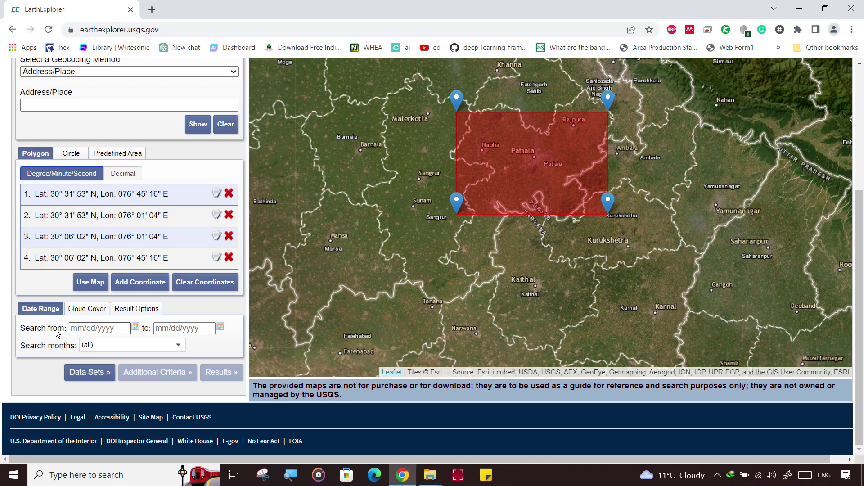
- Set Search months to March only, leaving the from and to dates blank
{"action": "left_click", "coordinate": [179, 346]}
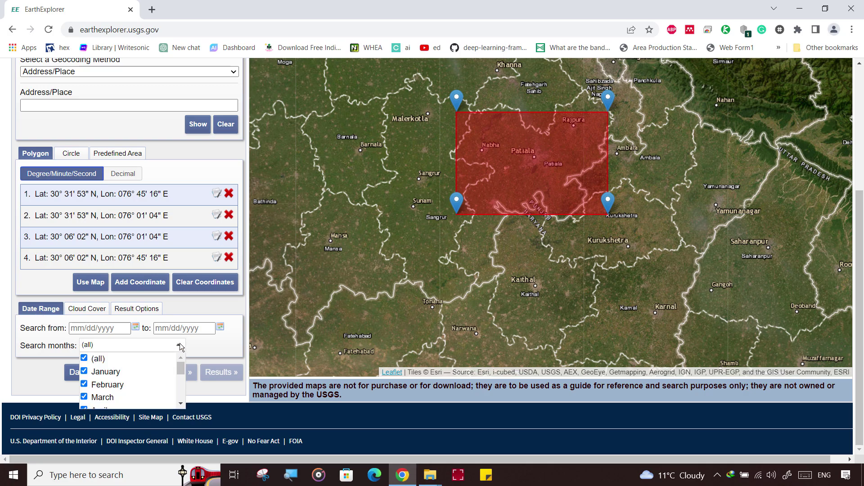
{"action": "left_click", "coordinate": [84, 358]}
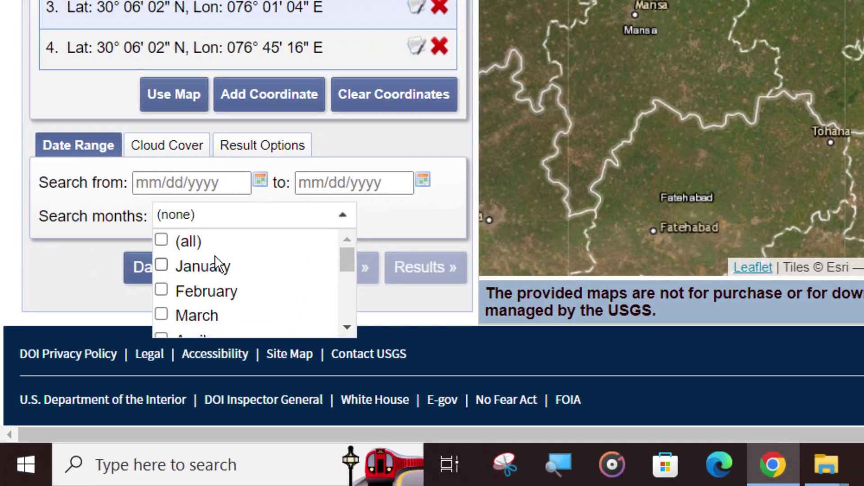
{"action": "scroll", "coordinate": [274, 261], "scroll_direction": "down", "scroll_amount": 2}
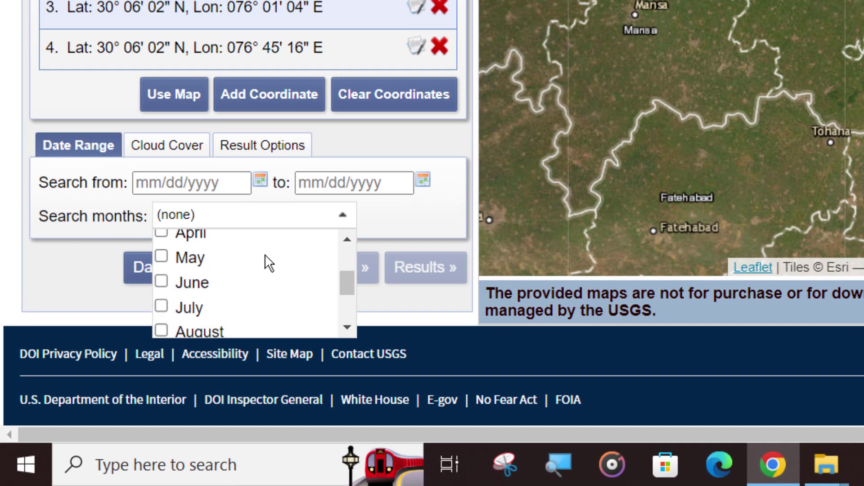
{"action": "scroll", "coordinate": [248, 265], "scroll_direction": "up", "scroll_amount": 2}
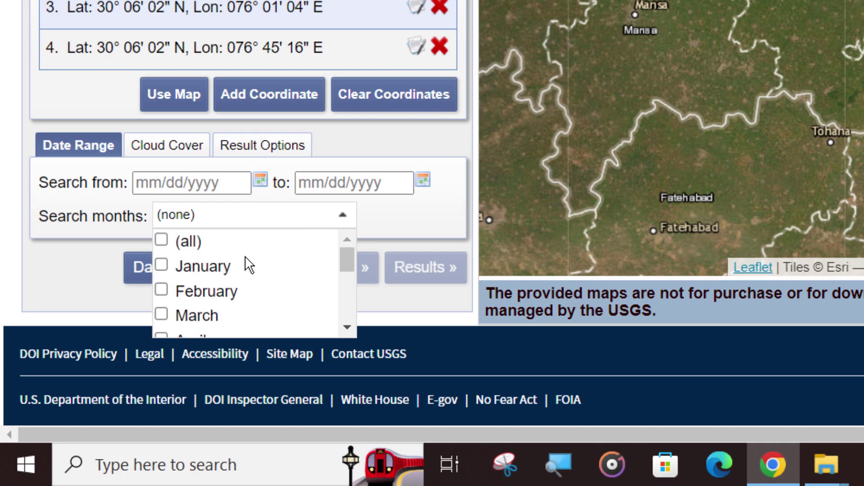
{"action": "scroll", "coordinate": [245, 256], "scroll_direction": "down", "scroll_amount": 2}
{"action": "scroll", "coordinate": [245, 257], "scroll_direction": "up", "scroll_amount": 2}
{"action": "left_click", "coordinate": [162, 314]}
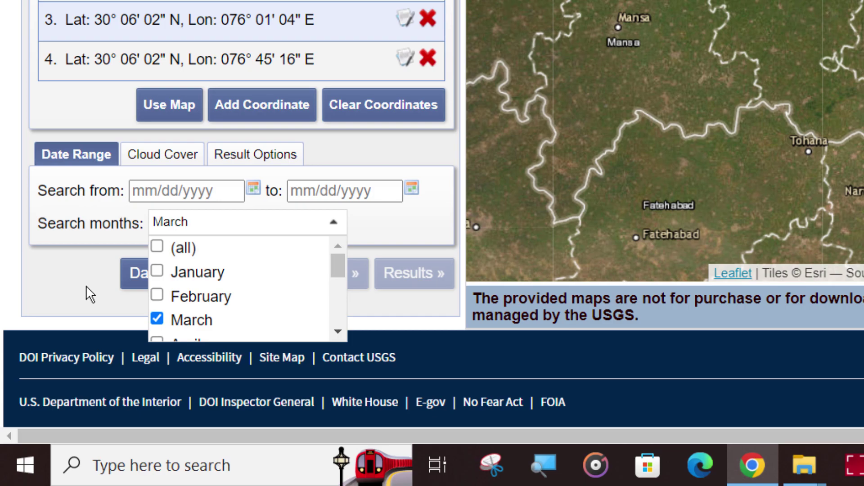
{"action": "left_click", "coordinate": [87, 283]}
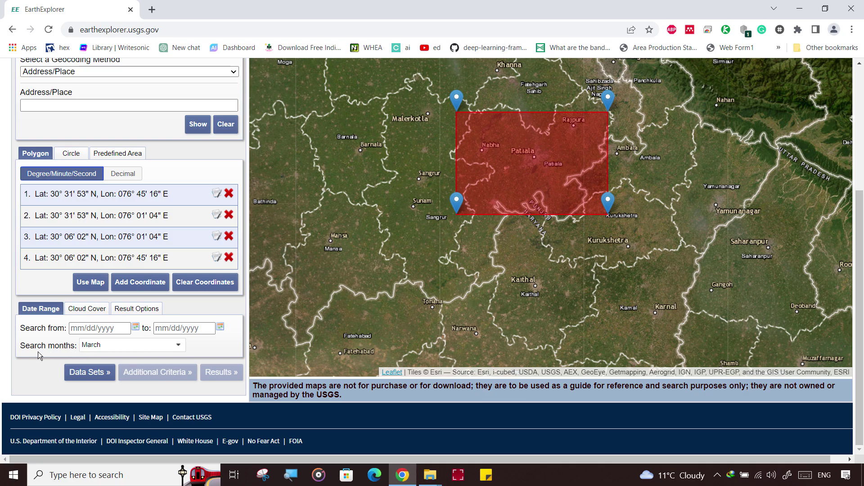
{"action": "scroll", "coordinate": [38, 352], "scroll_direction": "up", "scroll_amount": 5}
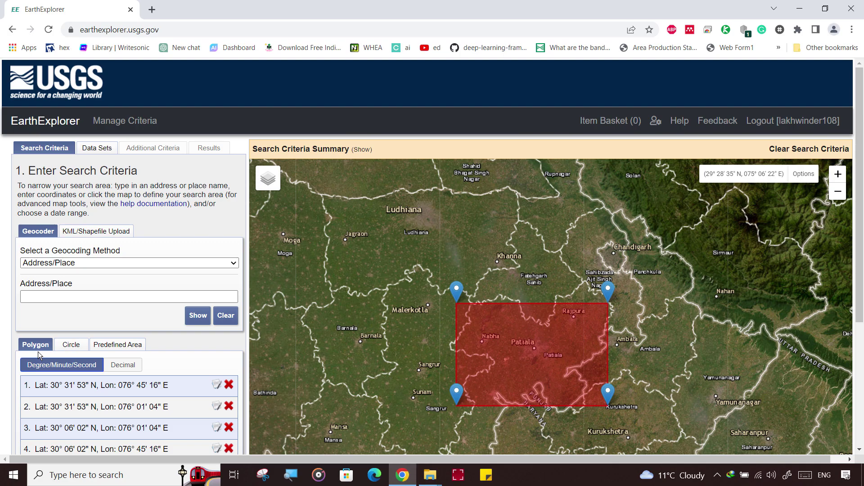
{"action": "scroll", "coordinate": [38, 352], "scroll_direction": "down", "scroll_amount": 3}
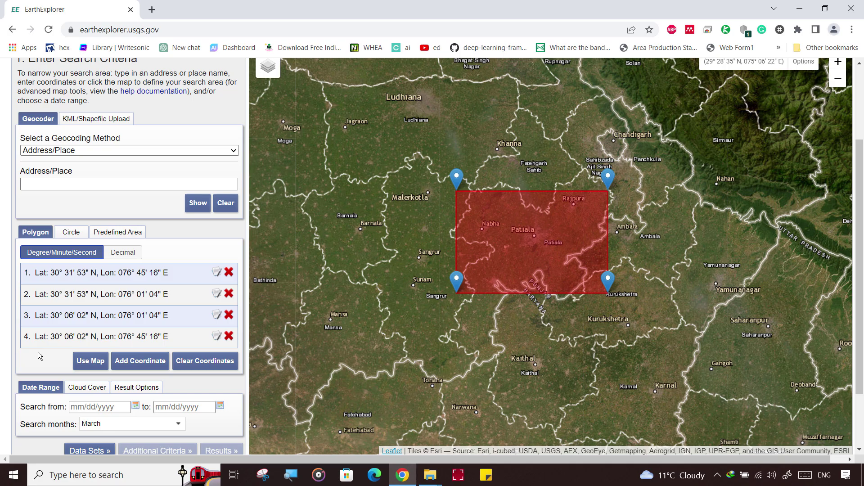
{"action": "scroll", "coordinate": [35, 360], "scroll_direction": "down", "scroll_amount": 2}
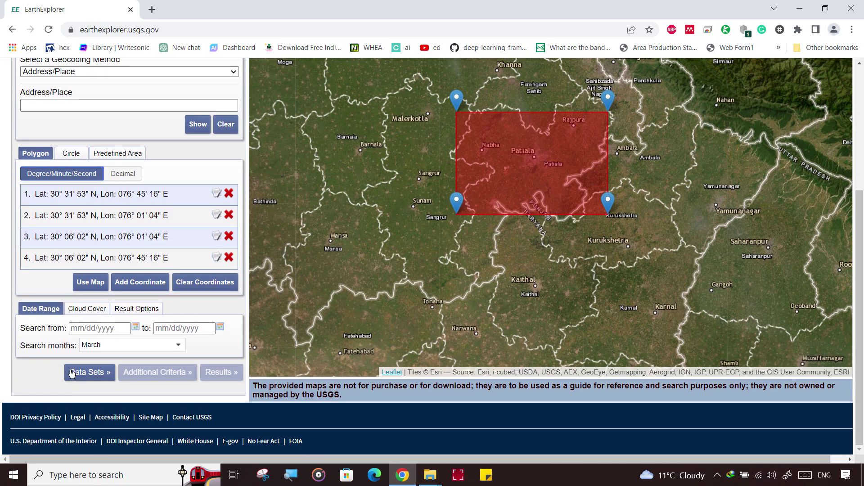
- Under Data Sets, tick Landsat > Landsat Collection 2 Level-2 > Landsat 8-9 OLI/TIRS C2 L2
{"action": "left_click", "coordinate": [78, 373]}
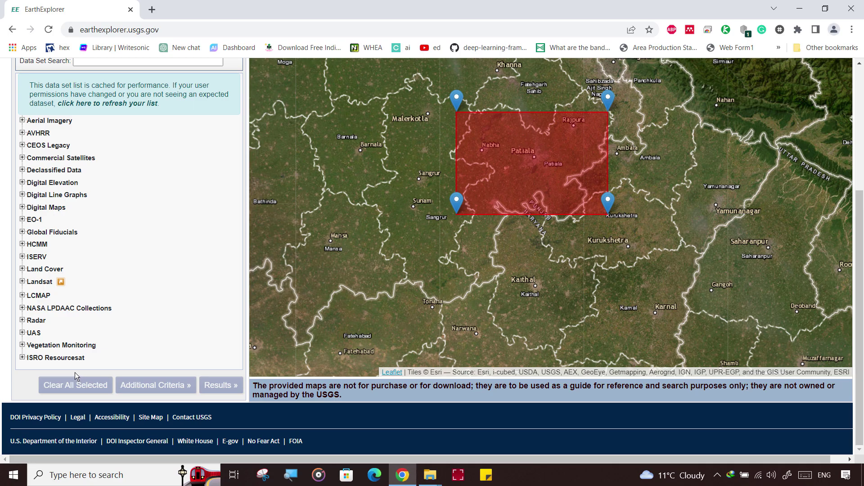
{"action": "scroll", "coordinate": [63, 361], "scroll_direction": "down", "scroll_amount": 2}
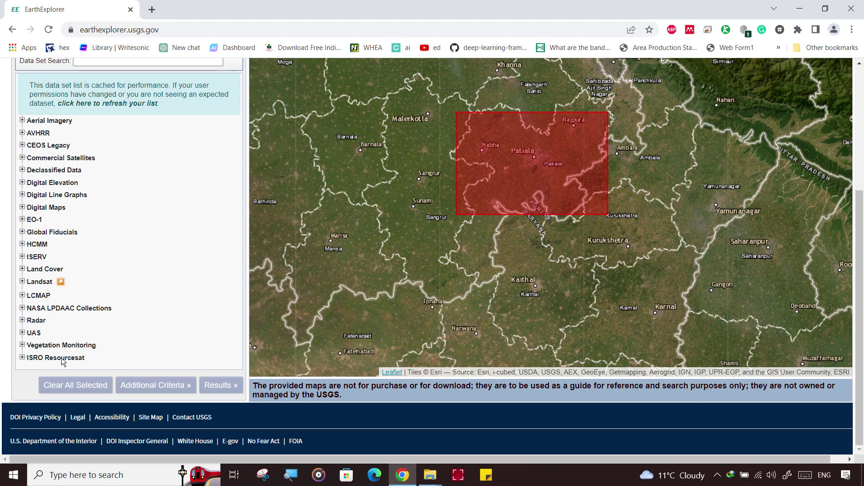
{"action": "left_click", "coordinate": [22, 283]}
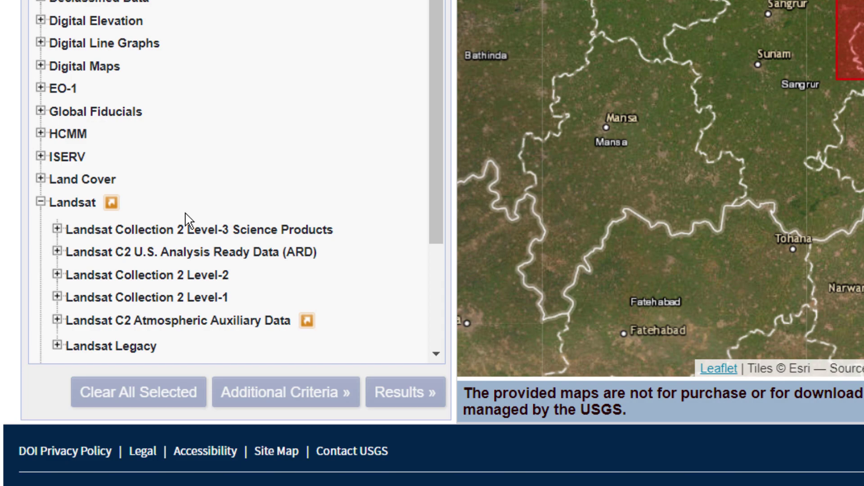
{"action": "scroll", "coordinate": [188, 220], "scroll_direction": "down", "scroll_amount": 3}
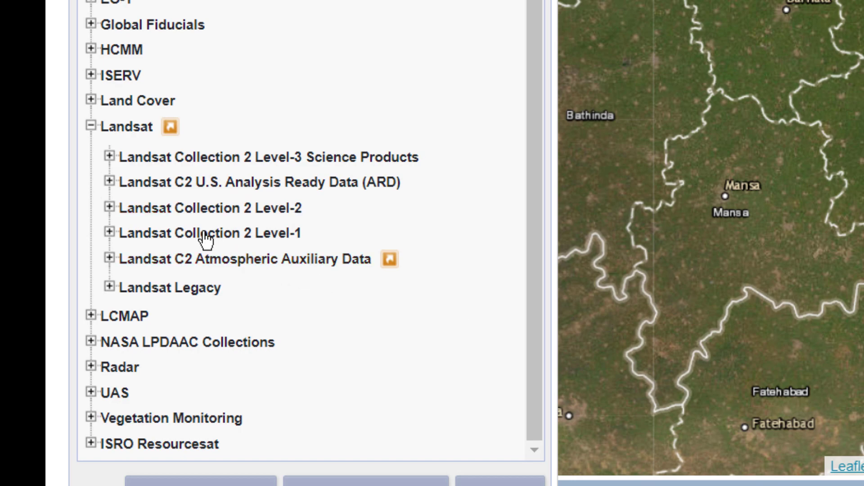
{"action": "left_click", "coordinate": [110, 208]}
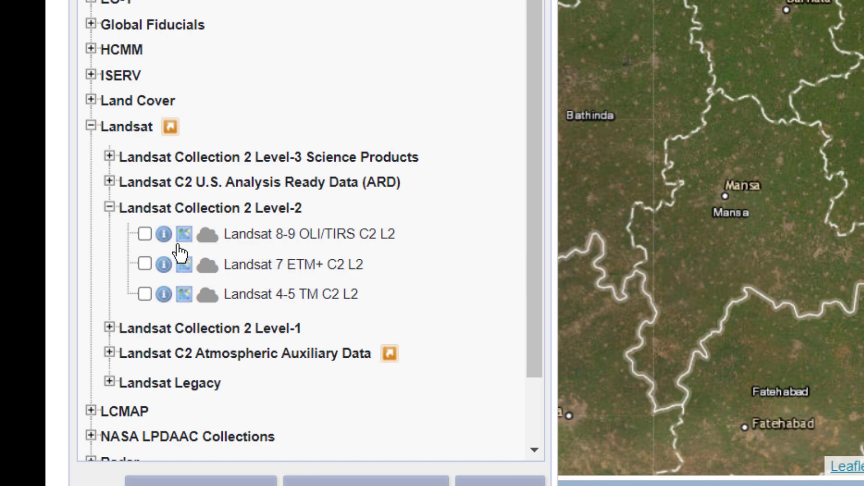
{"action": "left_click", "coordinate": [144, 234]}
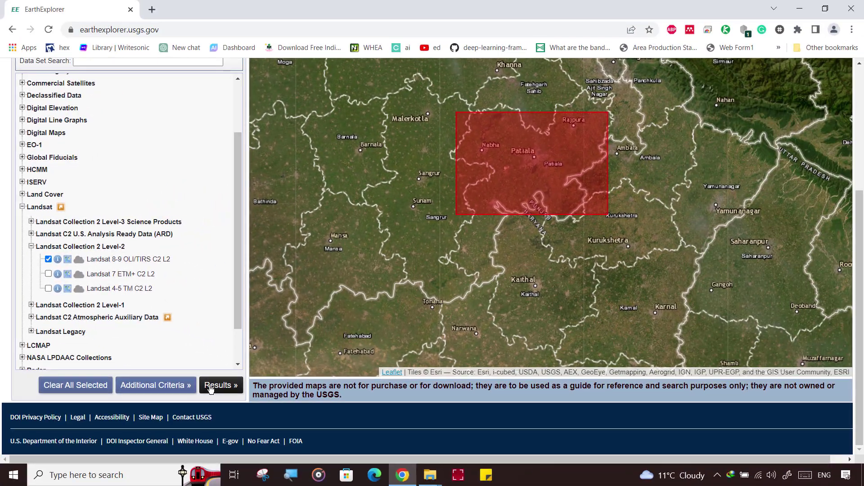
- List the 38 March results, toggle the first scene's footprint on and off, and scroll results
{"action": "left_click", "coordinate": [500, 482]}
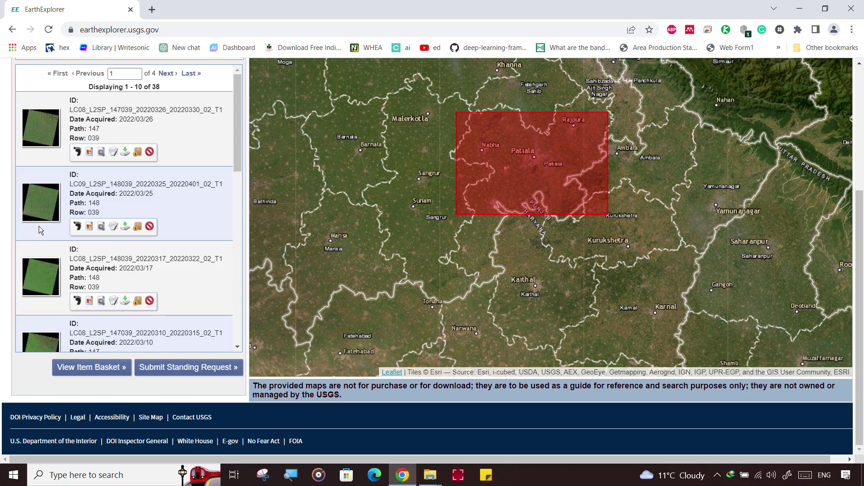
{"action": "scroll", "coordinate": [38, 226], "scroll_direction": "up", "scroll_amount": 3}
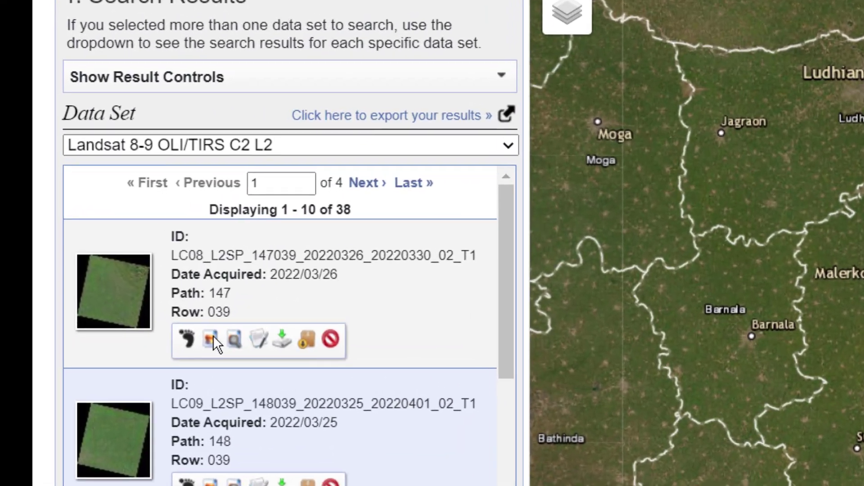
{"action": "left_click", "coordinate": [187, 339]}
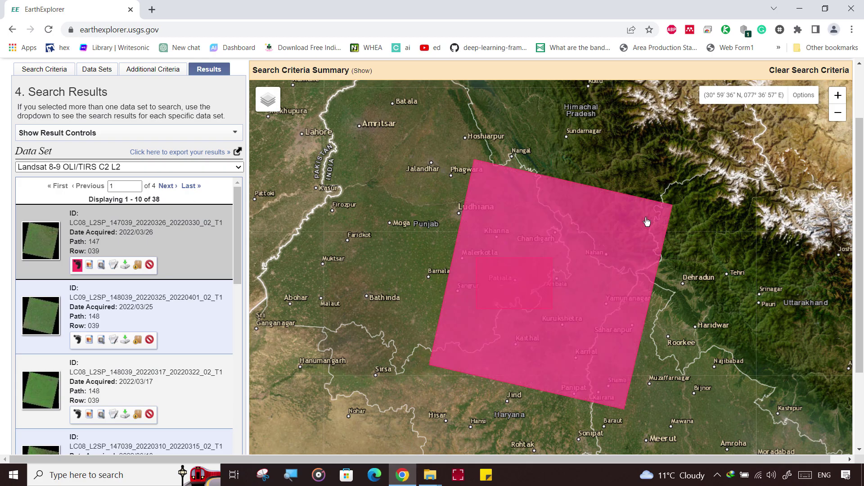
{"action": "left_click", "coordinate": [77, 265]}
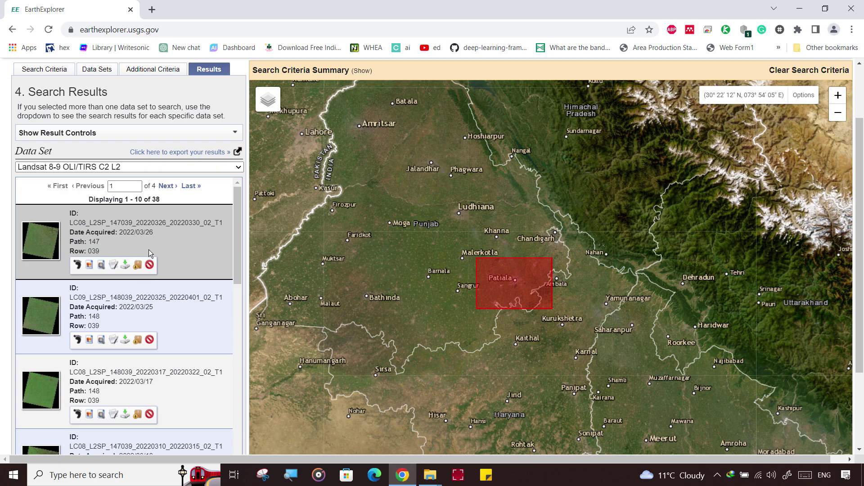
{"action": "scroll", "coordinate": [149, 250], "scroll_direction": "down", "scroll_amount": 1}
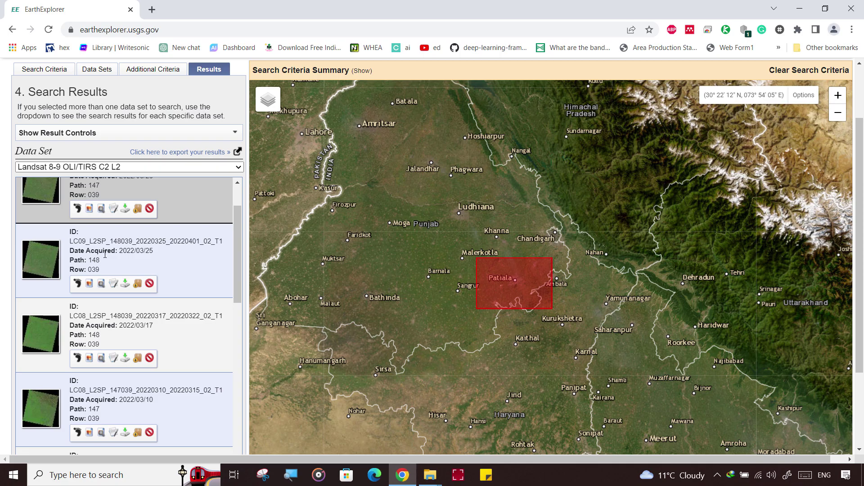
{"action": "scroll", "coordinate": [99, 237], "scroll_direction": "up", "scroll_amount": 1}
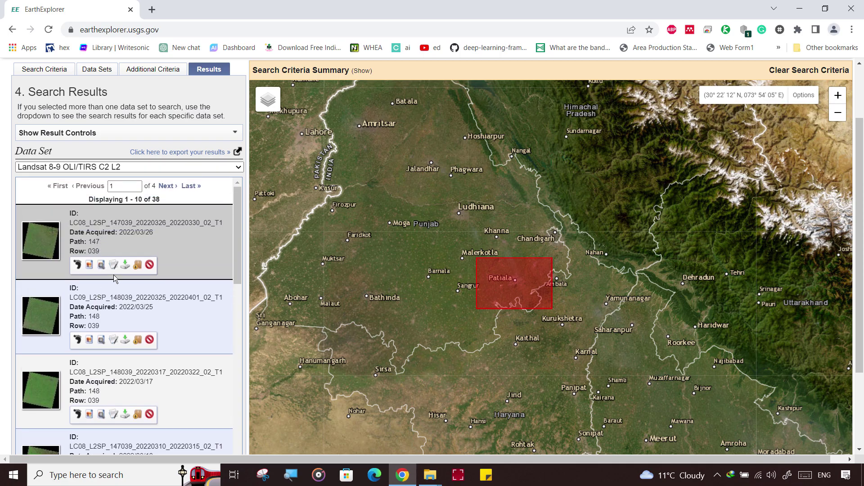
{"action": "scroll", "coordinate": [113, 277], "scroll_direction": "down", "scroll_amount": 4}
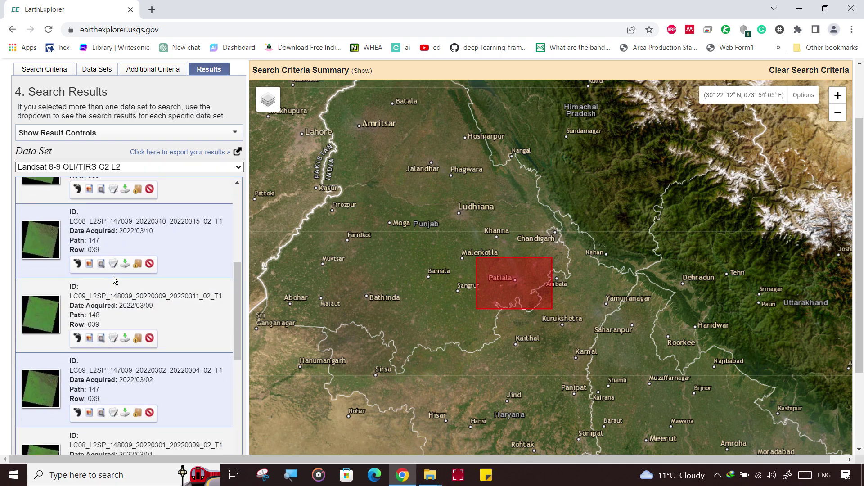
{"action": "scroll", "coordinate": [114, 279], "scroll_direction": "up", "scroll_amount": 4}
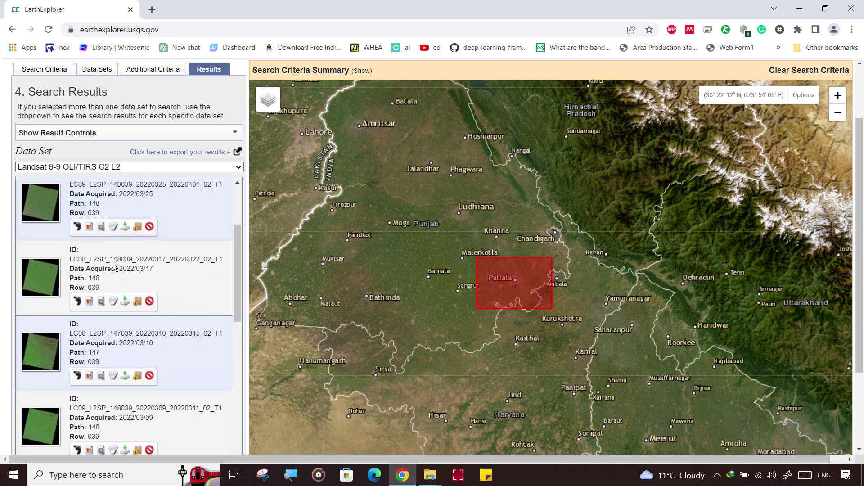
- Overlay the 2022/03/26 scene's browse image and pan around it and the Patiala box
{"action": "left_click", "coordinate": [90, 266]}
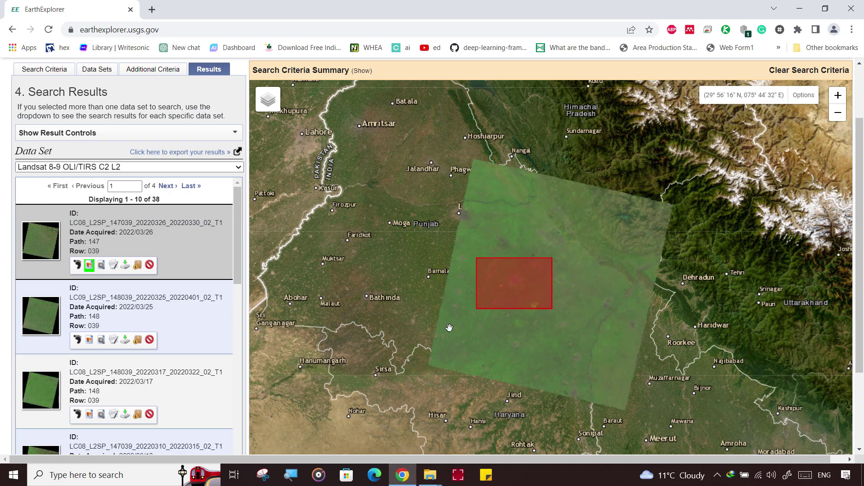
{"action": "scroll", "coordinate": [449, 327], "scroll_direction": "up", "scroll_amount": 2}
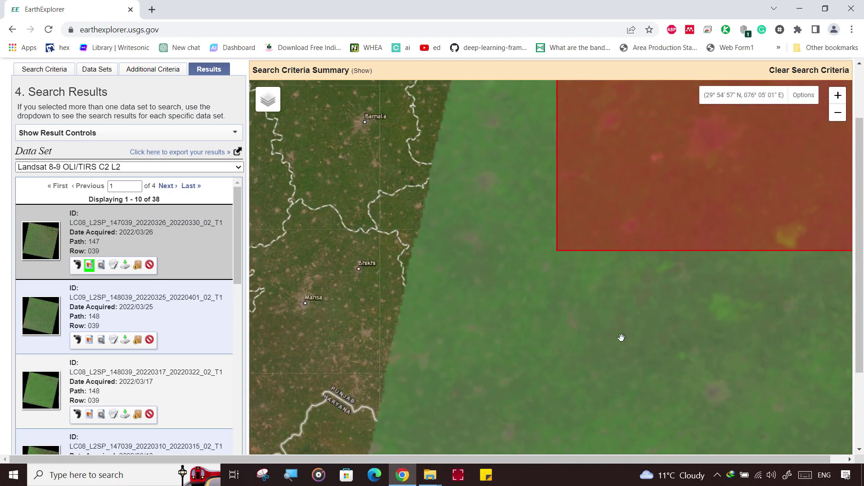
{"action": "left_click_drag", "start_coordinate": [598, 315], "coordinate": [449, 198]}
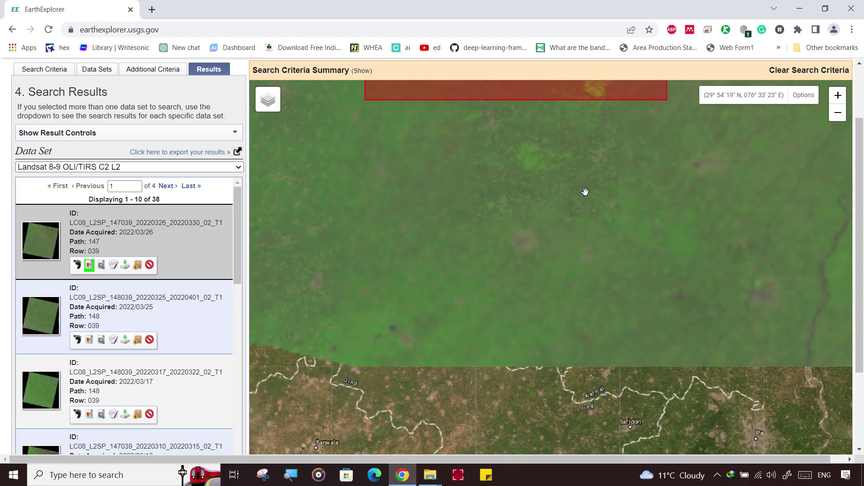
{"action": "left_click_drag", "start_coordinate": [585, 192], "coordinate": [660, 281]}
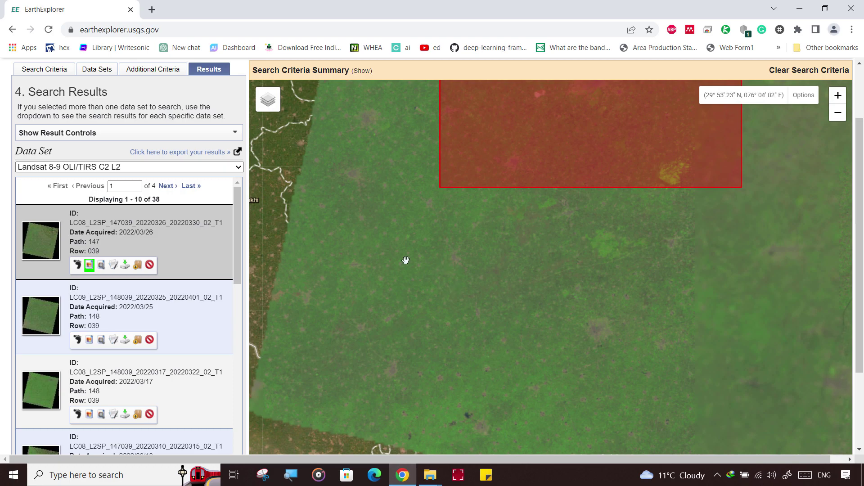
{"action": "left_click_drag", "start_coordinate": [540, 243], "coordinate": [349, 288]}
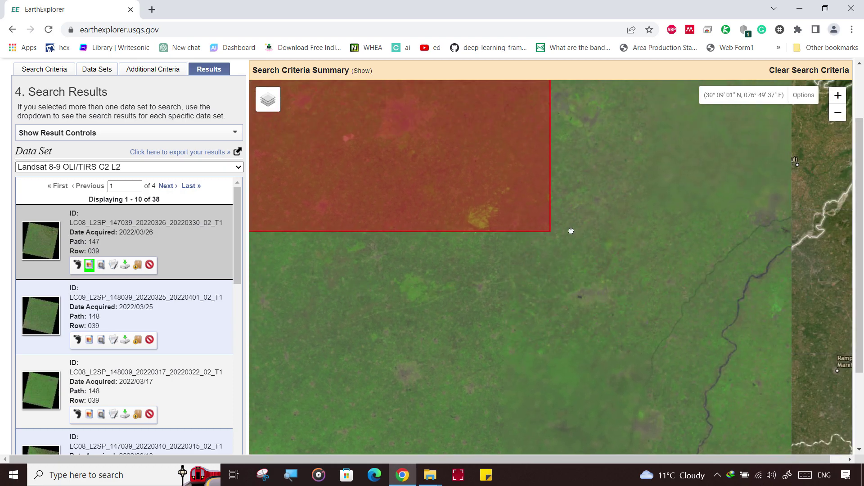
{"action": "left_click_drag", "start_coordinate": [573, 220], "coordinate": [524, 358]}
{"action": "left_click_drag", "start_coordinate": [527, 207], "coordinate": [620, 325]}
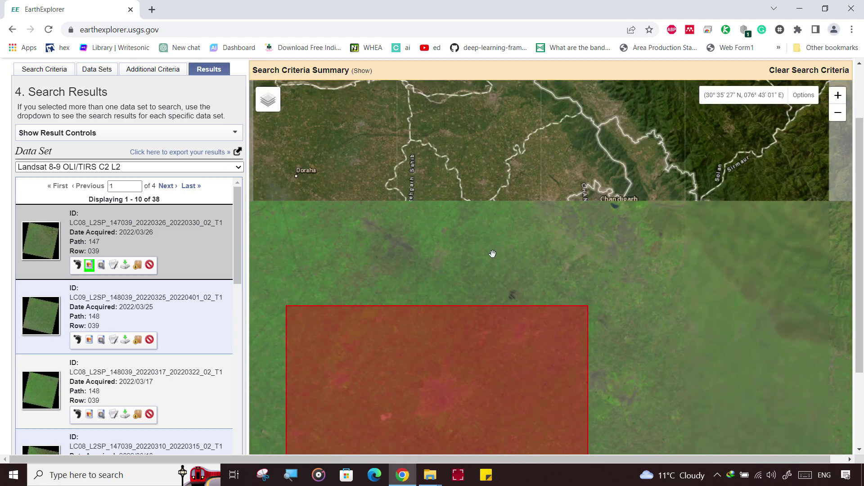
{"action": "left_click_drag", "start_coordinate": [370, 251], "coordinate": [499, 233]}
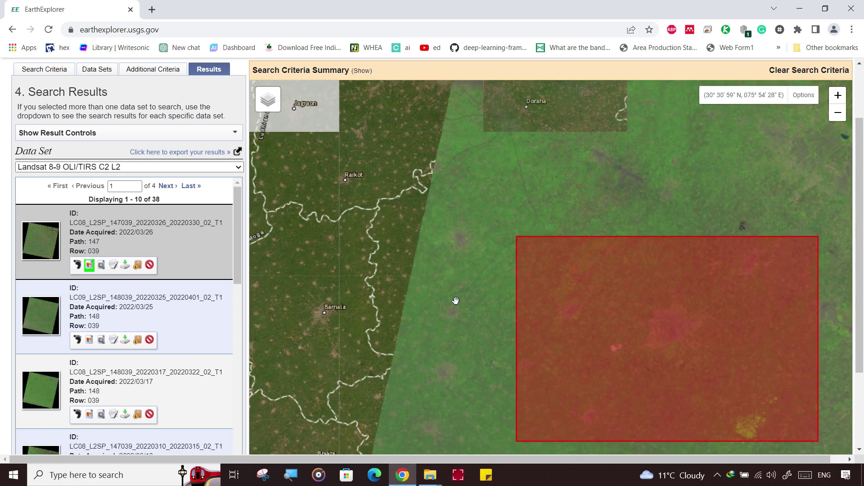
{"action": "left_click_drag", "start_coordinate": [459, 328], "coordinate": [440, 208]}
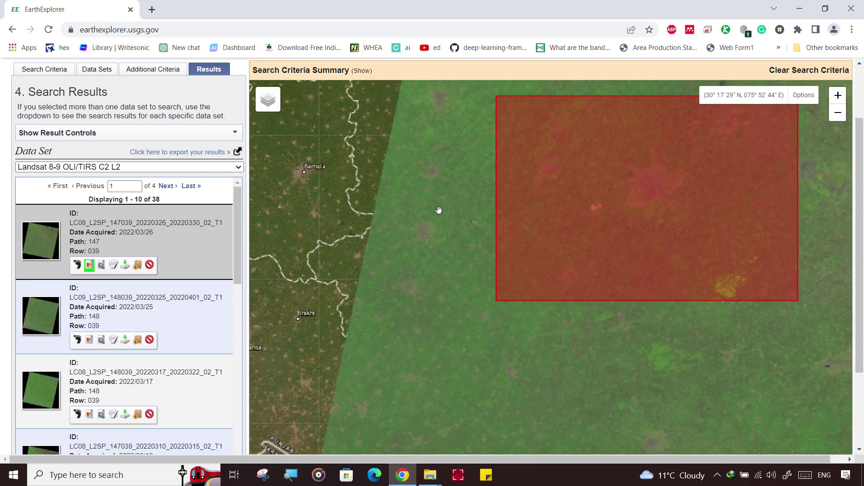
{"action": "left_click_drag", "start_coordinate": [439, 352], "coordinate": [425, 272]}
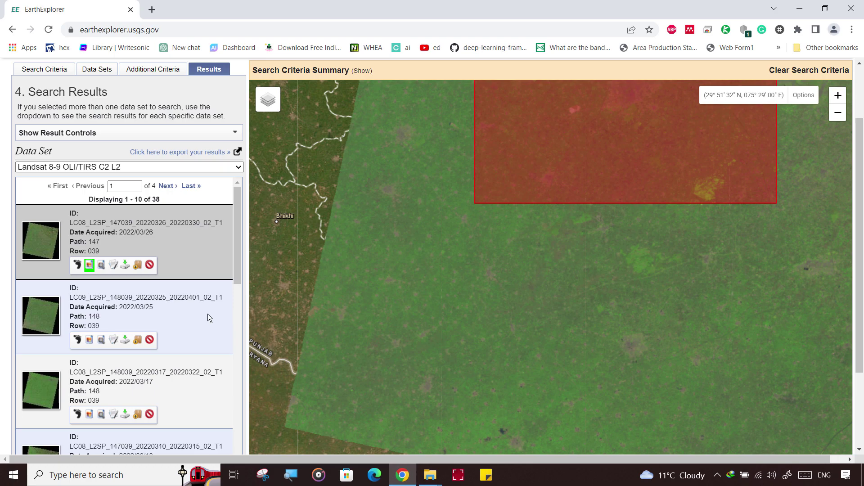
- Remove the 26 March overlay and briefly preview the 17 March scene
{"action": "left_click", "coordinate": [88, 266]}
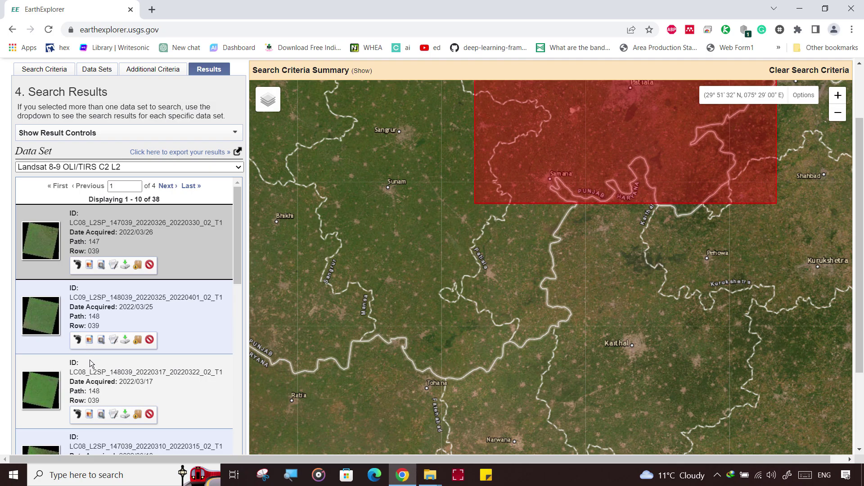
{"action": "scroll", "coordinate": [126, 299], "scroll_direction": "down", "scroll_amount": 3}
{"action": "left_click", "coordinate": [90, 302]}
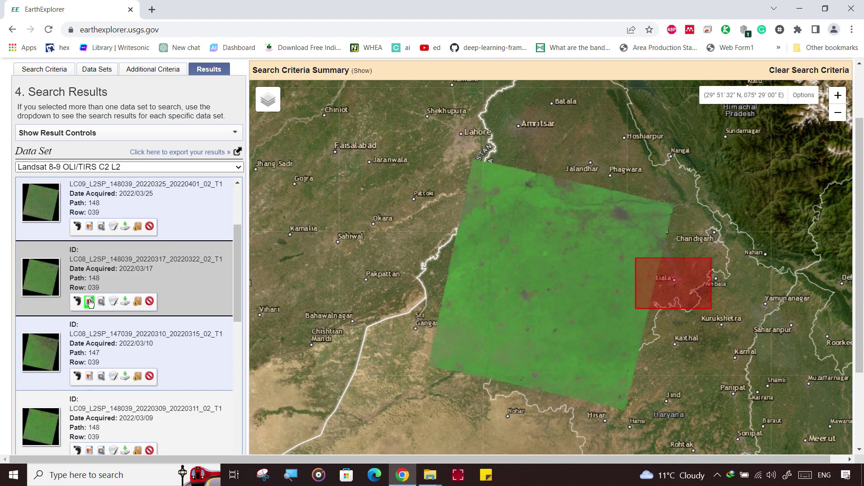
{"action": "left_click", "coordinate": [89, 302]}
- Overlay the 2022/03/10 and 2022/03/09 scene previews on the map
{"action": "scroll", "coordinate": [98, 333], "scroll_direction": "down", "scroll_amount": 1}
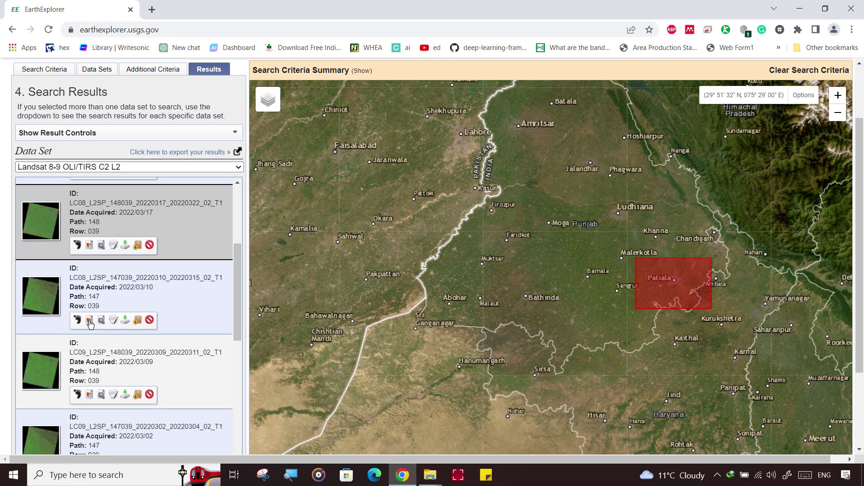
{"action": "left_click", "coordinate": [89, 321]}
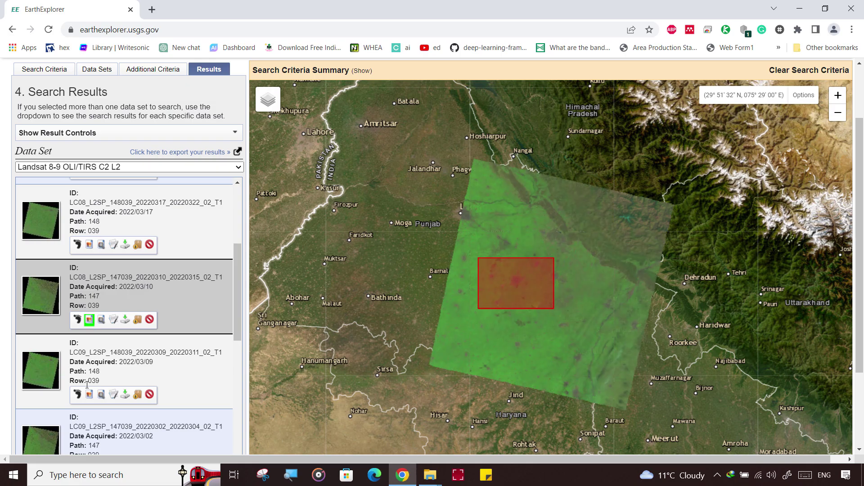
{"action": "left_click", "coordinate": [88, 395]}
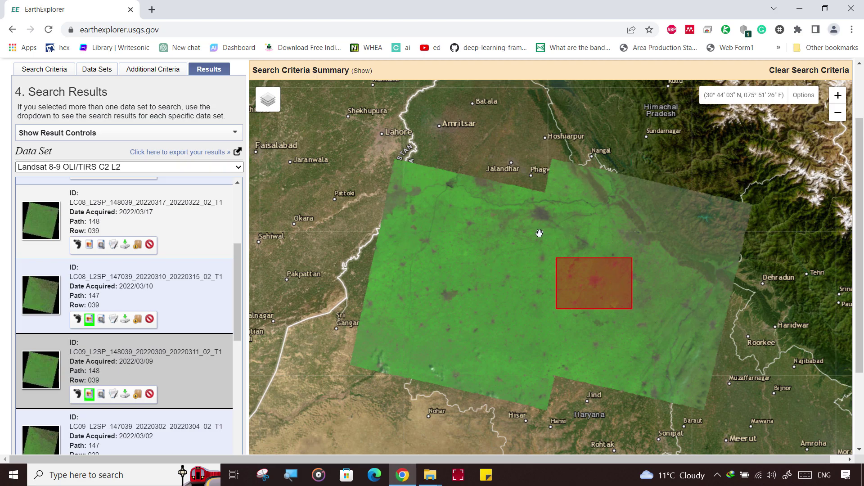
- Zoom and pan the map to inspect the 10 and 9 March overlays around Patiala
{"action": "key", "text": "ctrl+2"}
{"action": "left_click_drag", "start_coordinate": [490, 227], "coordinate": [531, 294]}
{"action": "left_click_drag", "start_coordinate": [434, 246], "coordinate": [477, 322]}
{"action": "left_click_drag", "start_coordinate": [495, 204], "coordinate": [620, 305]}
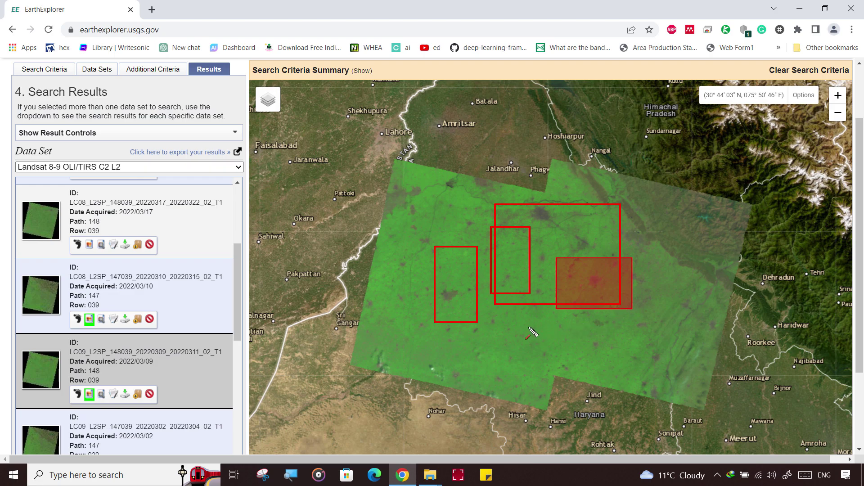
{"action": "left_click_drag", "start_coordinate": [520, 324], "coordinate": [559, 345]}
{"action": "key", "text": "Escape"}
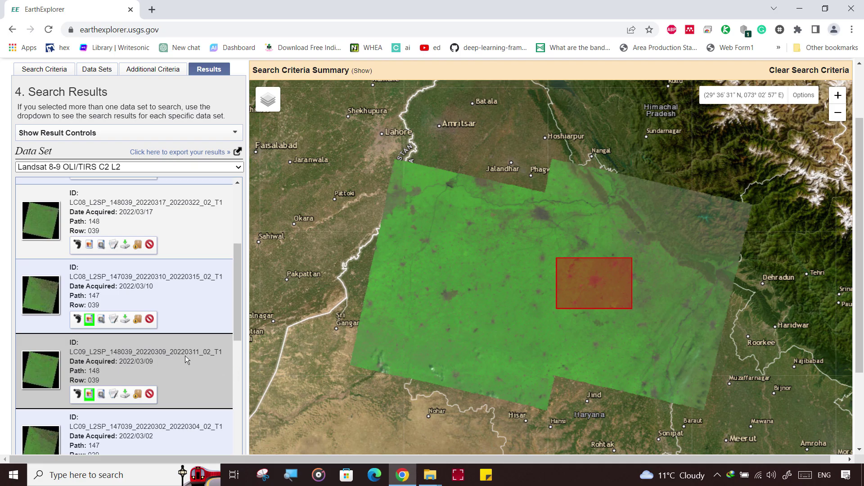
{"action": "scroll", "coordinate": [617, 241], "scroll_direction": "up", "scroll_amount": 1}
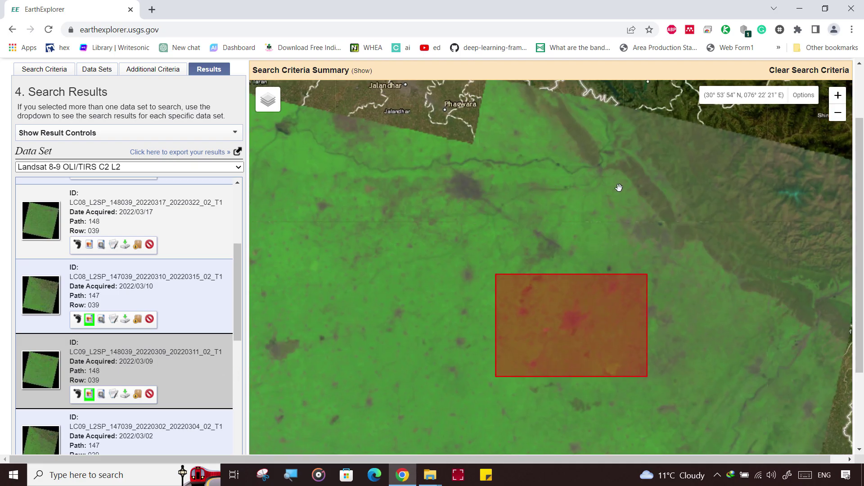
{"action": "scroll", "coordinate": [677, 294], "scroll_direction": "down", "scroll_amount": 1}
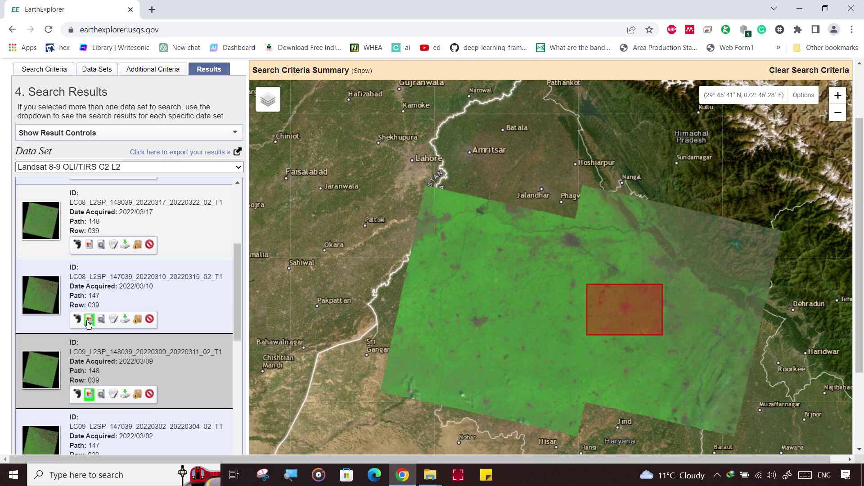
- Remove the 9 March overlay and frame the whole 10 March scene over the Patiala box
{"action": "left_click", "coordinate": [90, 396]}
{"action": "left_click_drag", "start_coordinate": [608, 361], "coordinate": [466, 341]}
{"action": "scroll", "coordinate": [469, 330], "scroll_direction": "up", "scroll_amount": 1}
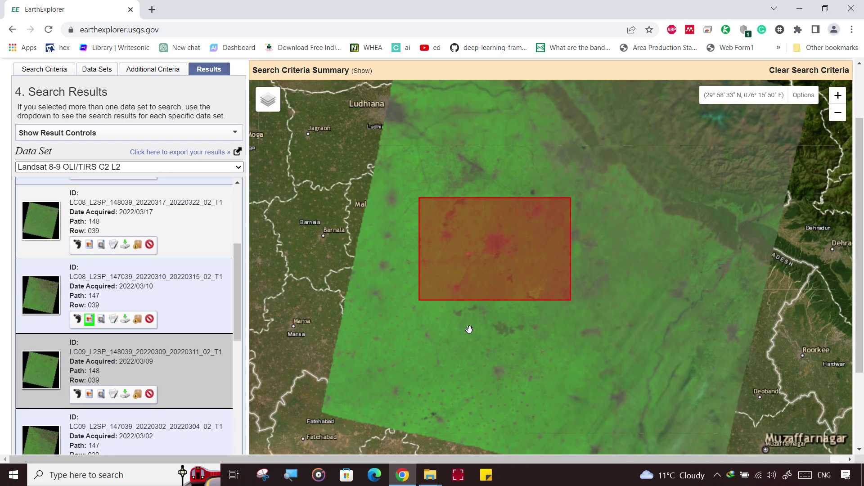
{"action": "scroll", "coordinate": [469, 330], "scroll_direction": "down", "scroll_amount": 1}
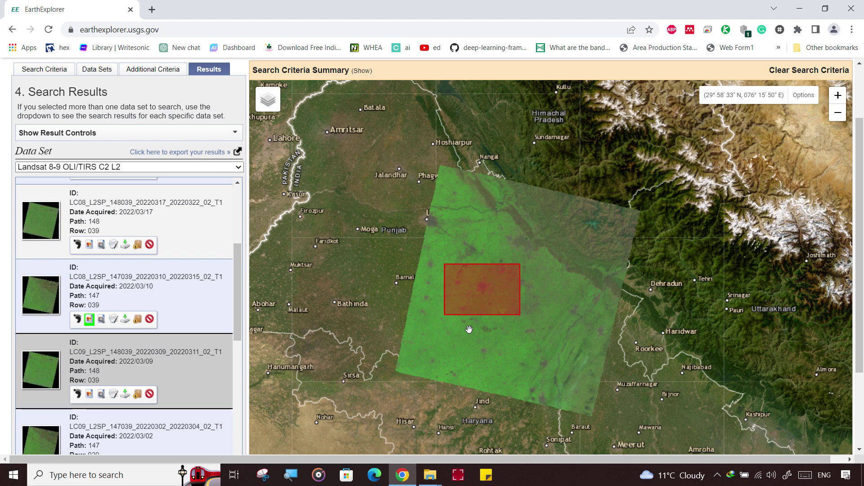
{"action": "left_click_drag", "start_coordinate": [293, 243], "coordinate": [406, 246]}
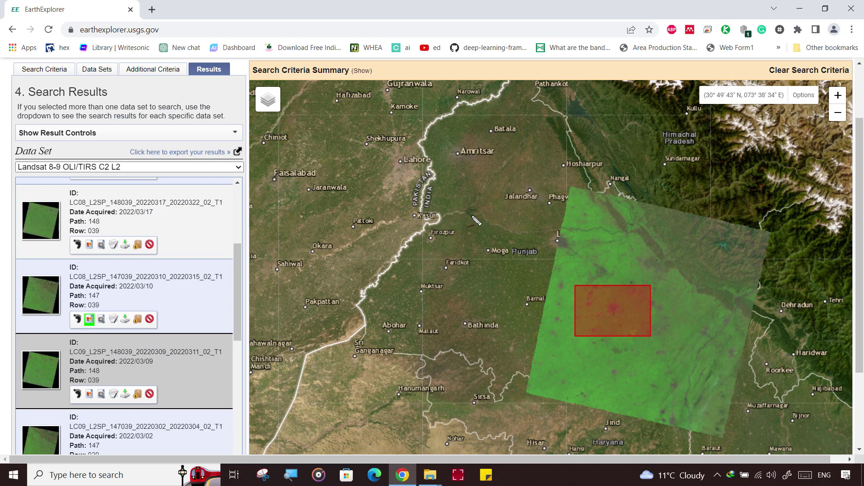
{"action": "mouse_move", "coordinate": [492, 205]}
{"action": "left_mouse_down"}
{"action": "mouse_move", "coordinate": [474, 259]}
{"action": "mouse_move", "coordinate": [470, 339]}
{"action": "mouse_move", "coordinate": [491, 377]}
{"action": "left_mouse_up"}
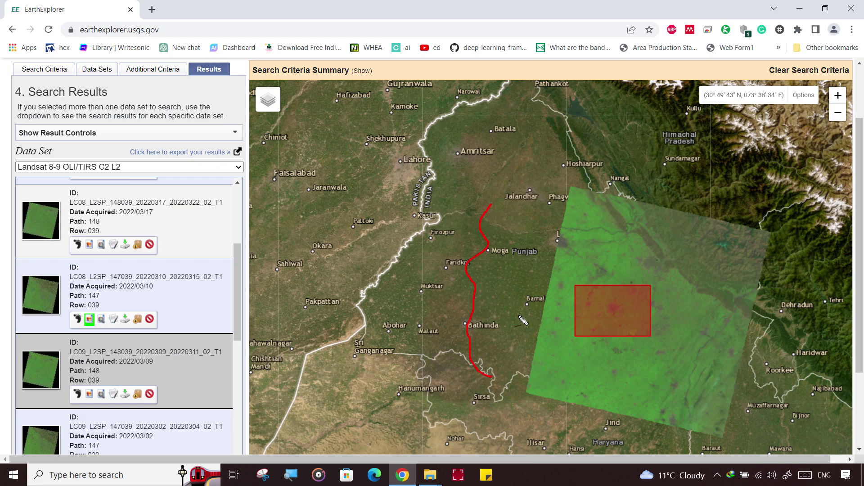
{"action": "left_click_drag", "start_coordinate": [730, 228], "coordinate": [722, 250]}
{"action": "mouse_move", "coordinate": [729, 284]}
{"action": "left_mouse_down"}
{"action": "mouse_move", "coordinate": [712, 327]}
{"action": "mouse_move", "coordinate": [705, 410]}
{"action": "left_mouse_up"}
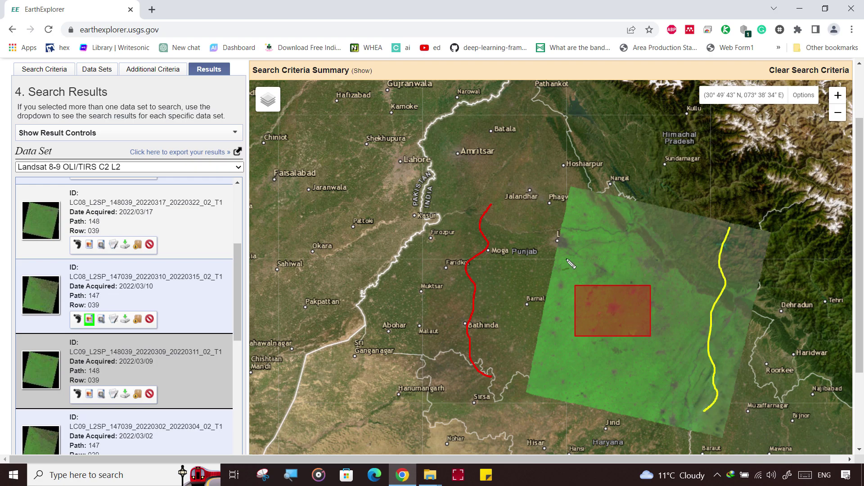
{"action": "mouse_move", "coordinate": [511, 229]}
{"action": "left_mouse_down"}
{"action": "mouse_move", "coordinate": [702, 261]}
{"action": "mouse_move", "coordinate": [662, 272]}
{"action": "left_mouse_up"}
{"action": "mouse_move", "coordinate": [525, 213]}
{"action": "left_mouse_down"}
{"action": "mouse_move", "coordinate": [505, 223]}
{"action": "mouse_move", "coordinate": [524, 254]}
{"action": "left_mouse_up"}
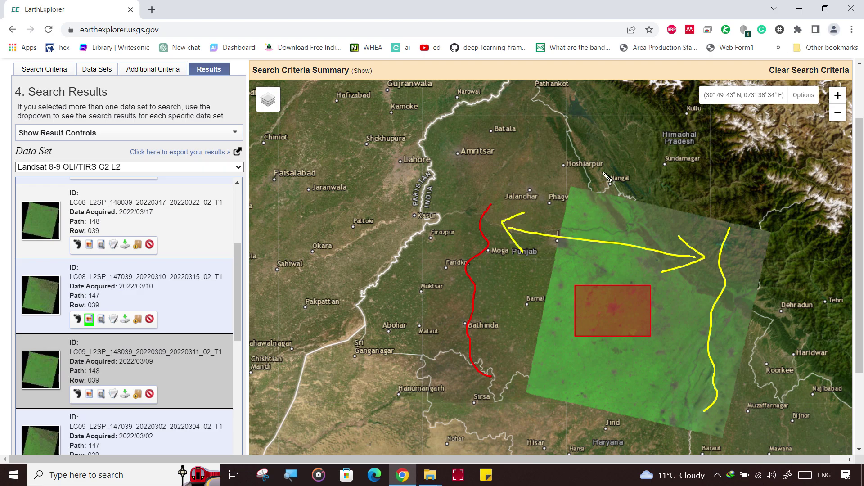
{"action": "left_click_drag", "start_coordinate": [605, 133], "coordinate": [550, 423]}
{"action": "mouse_move", "coordinate": [542, 392]}
{"action": "left_mouse_down"}
{"action": "mouse_move", "coordinate": [544, 424]}
{"action": "mouse_move", "coordinate": [571, 424]}
{"action": "left_mouse_up"}
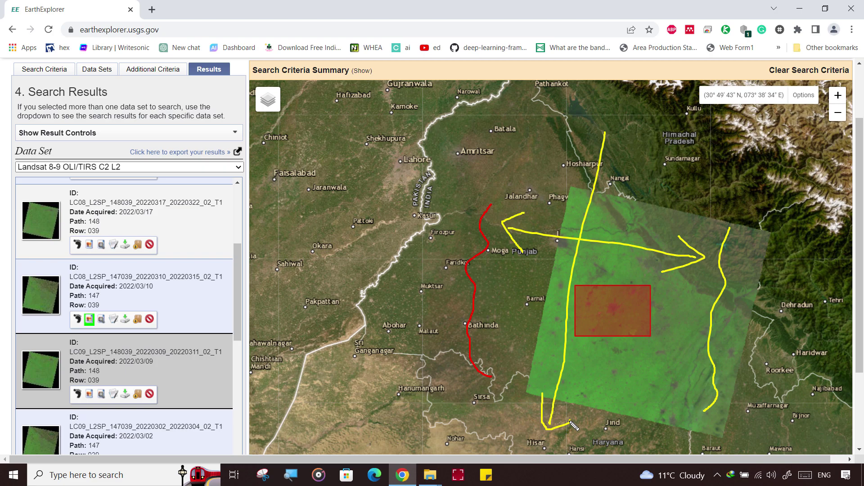
{"action": "key", "text": "Escape"}
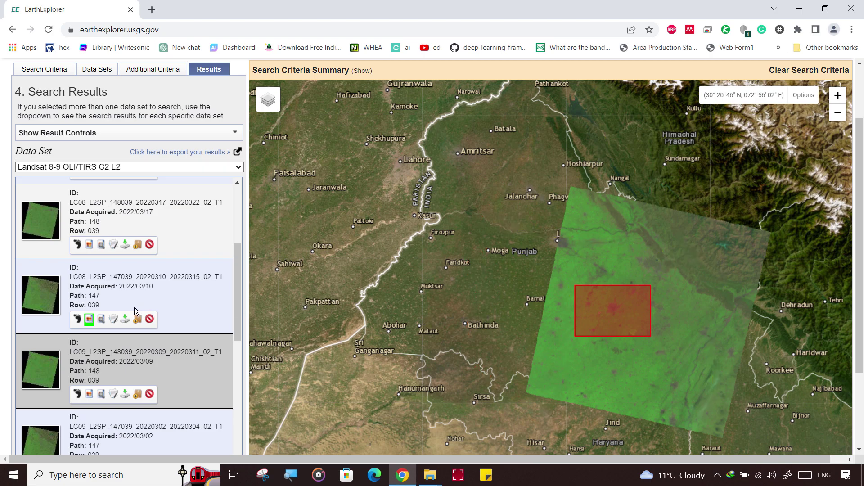
{"action": "scroll", "coordinate": [135, 310], "scroll_direction": "down", "scroll_amount": 3}
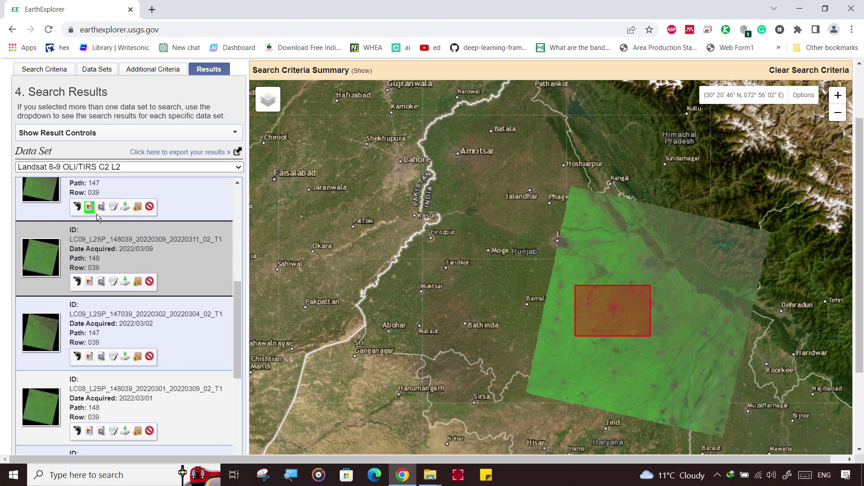
- Turn off the 2022/03/10 scene's browse overlay so only the Patiala box remains on the map
{"action": "left_click", "coordinate": [89, 207]}
{"action": "scroll", "coordinate": [99, 309], "scroll_direction": "down", "scroll_amount": 4}
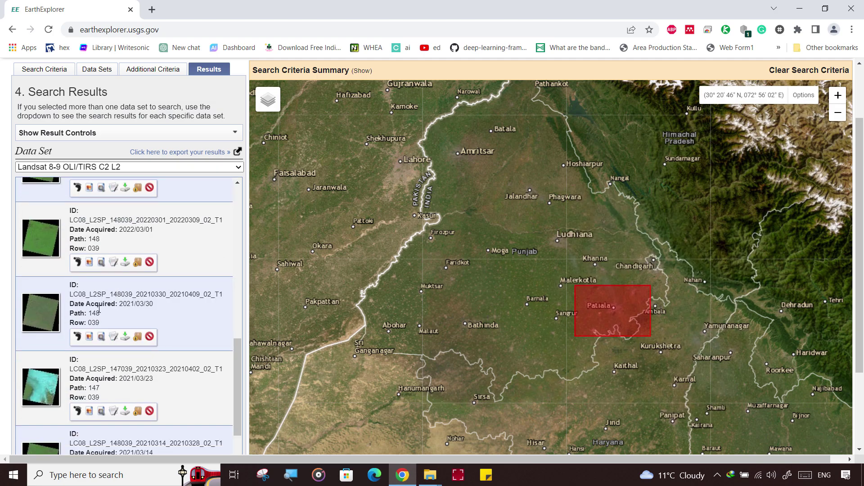
{"action": "scroll", "coordinate": [99, 311], "scroll_direction": "down", "scroll_amount": 1}
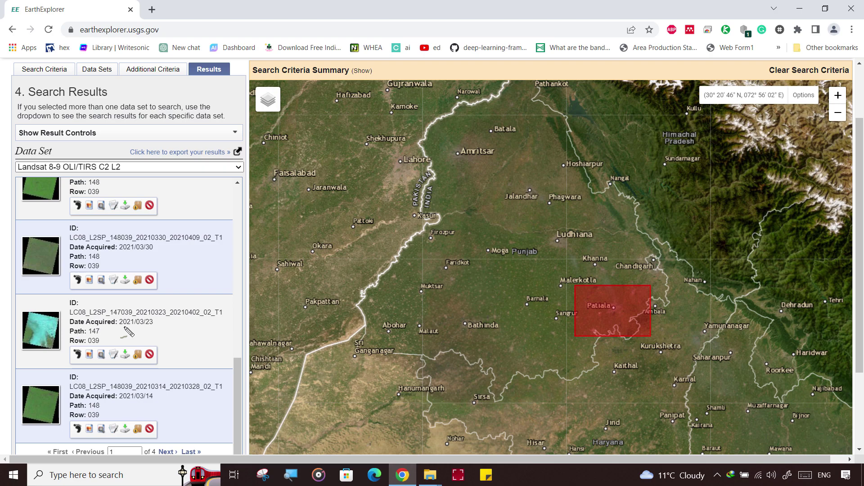
- Annotate the 20210323 result and its path number with arrows, then clear them and return up the list
{"action": "mouse_move", "coordinate": [161, 331]}
{"action": "left_mouse_down"}
{"action": "mouse_move", "coordinate": [92, 347]}
{"action": "mouse_move", "coordinate": [104, 349]}
{"action": "left_mouse_up"}
{"action": "left_click_drag", "start_coordinate": [162, 305], "coordinate": [90, 331]}
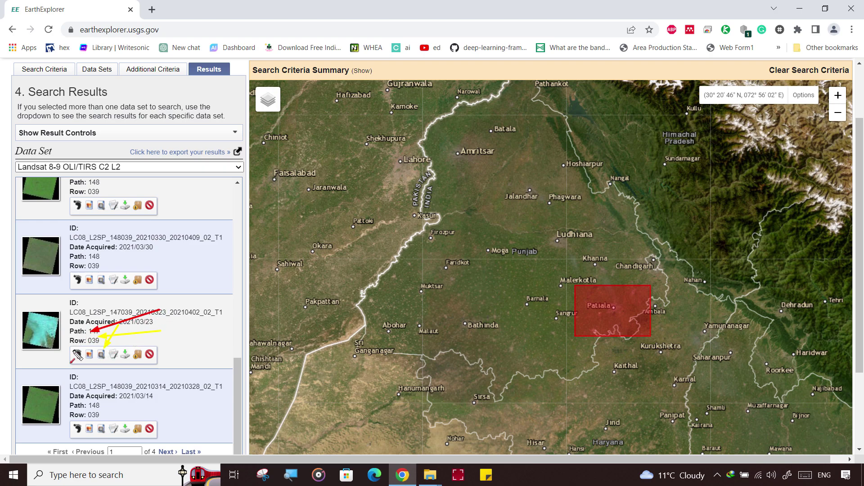
{"action": "key", "text": "Escape"}
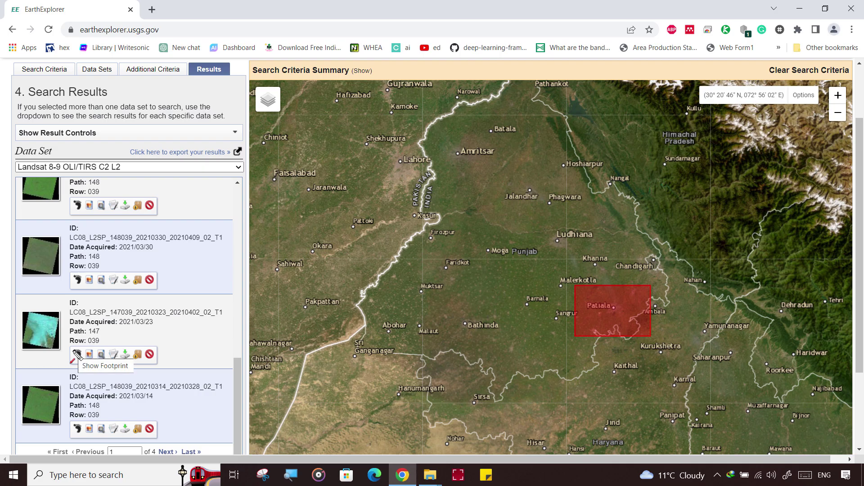
{"action": "scroll", "coordinate": [92, 354], "scroll_direction": "up", "scroll_amount": 3}
{"action": "scroll", "coordinate": [126, 331], "scroll_direction": "up", "scroll_amount": 3}
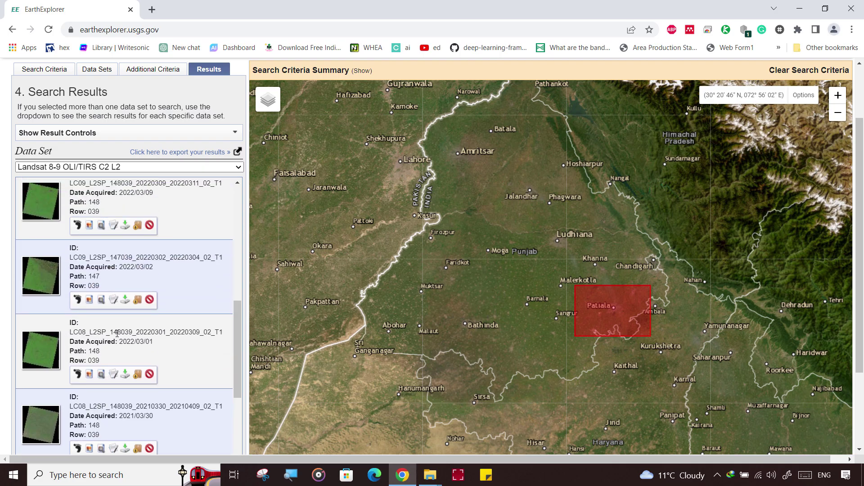
{"action": "scroll", "coordinate": [126, 330], "scroll_direction": "up", "scroll_amount": 4}
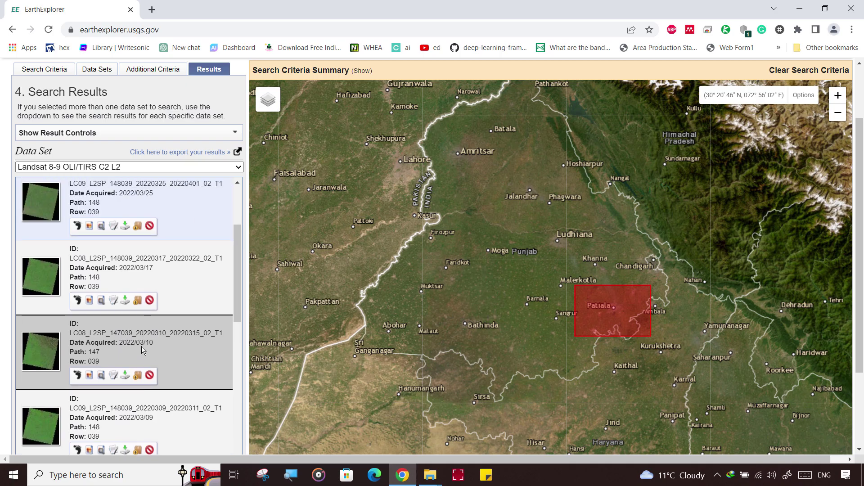
- Show the 2022/03/10 scene's footprint and browse image on the map
{"action": "left_click", "coordinate": [77, 376]}
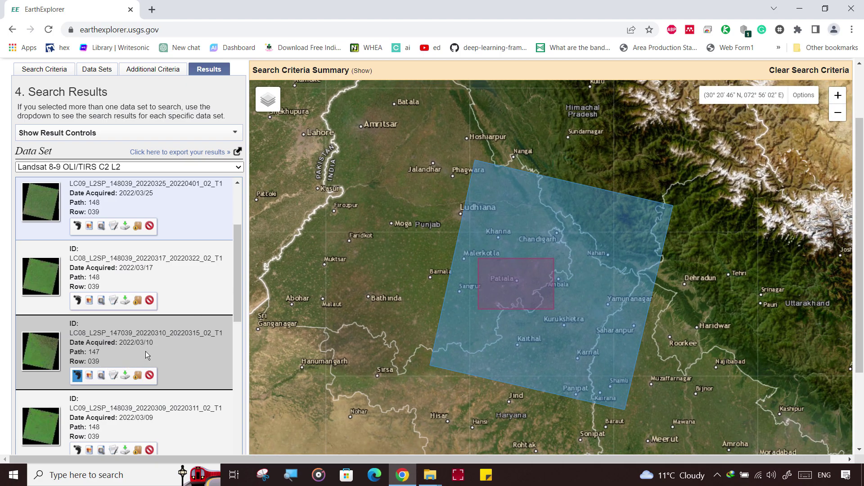
{"action": "scroll", "coordinate": [165, 342], "scroll_direction": "down", "scroll_amount": 2}
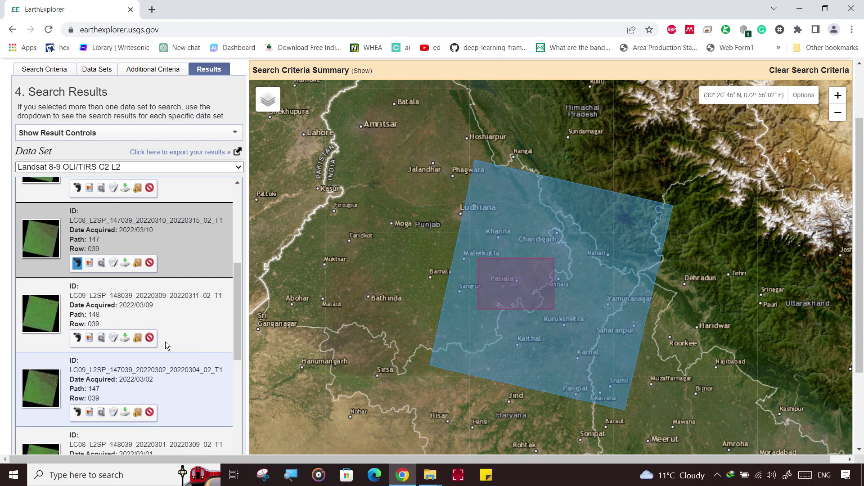
{"action": "left_click", "coordinate": [90, 264]}
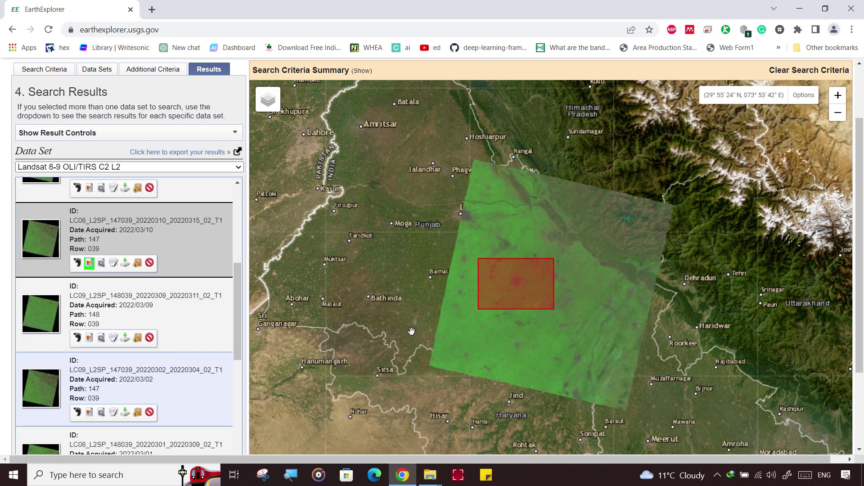
{"action": "scroll", "coordinate": [521, 311], "scroll_direction": "up", "scroll_amount": 3}
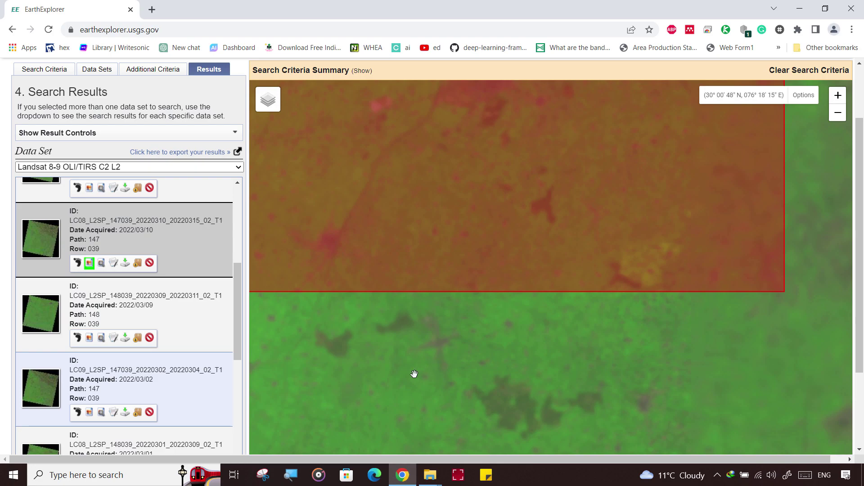
- Inspect how the scene image covers the Patiala box, its northern edge and Patiala town
{"action": "left_click_drag", "start_coordinate": [395, 376], "coordinate": [579, 234]}
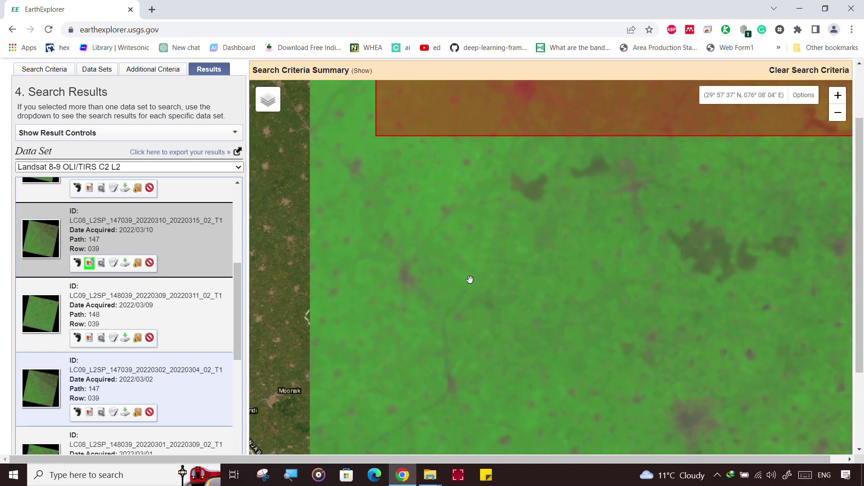
{"action": "scroll", "coordinate": [457, 288], "scroll_direction": "up", "scroll_amount": 2}
{"action": "left_click_drag", "start_coordinate": [627, 222], "coordinate": [409, 306]}
{"action": "left_click_drag", "start_coordinate": [587, 210], "coordinate": [540, 303]}
{"action": "left_click_drag", "start_coordinate": [529, 182], "coordinate": [611, 395]}
{"action": "scroll", "coordinate": [124, 349], "scroll_direction": "up", "scroll_amount": 2}
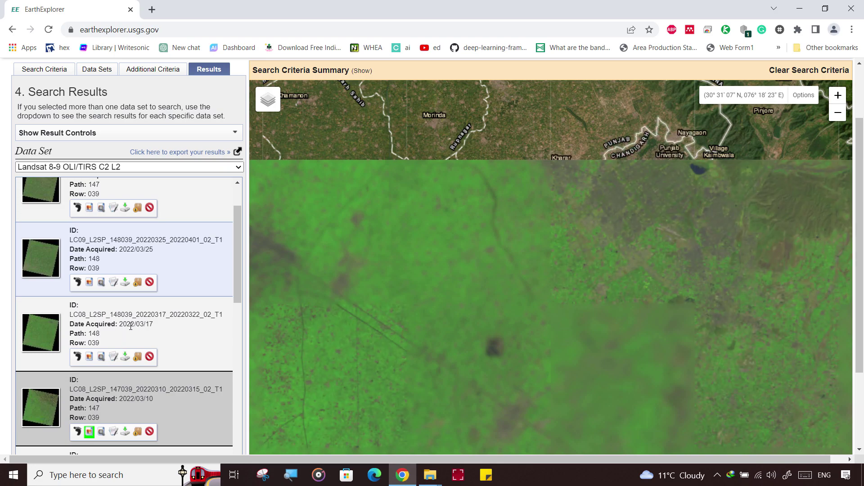
{"action": "scroll", "coordinate": [131, 335], "scroll_direction": "down", "scroll_amount": 1}
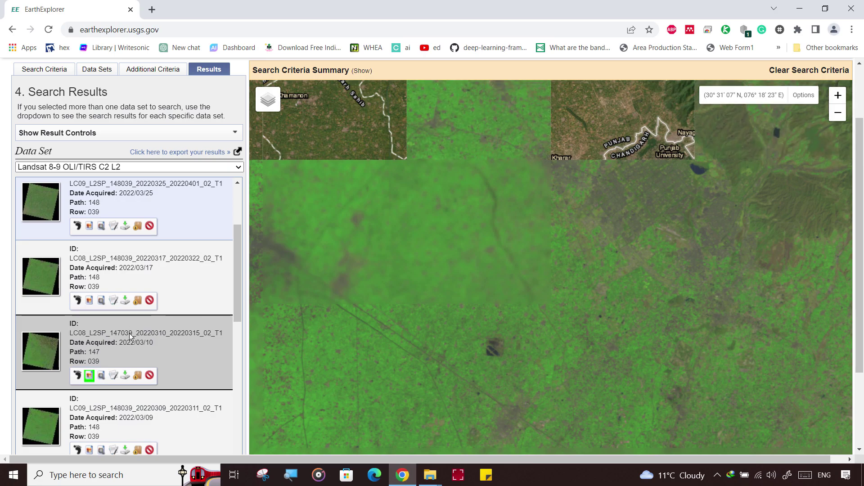
{"action": "left_click_drag", "start_coordinate": [461, 338], "coordinate": [643, 206]}
{"action": "left_click_drag", "start_coordinate": [386, 367], "coordinate": [428, 254]}
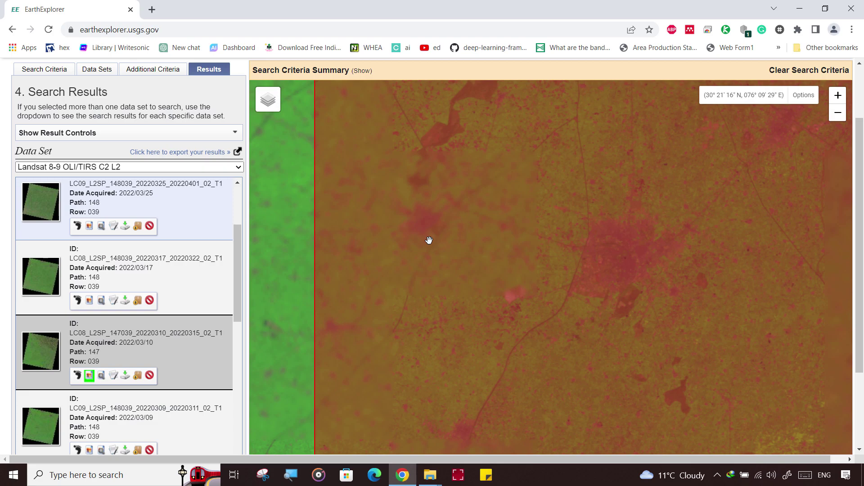
{"action": "scroll", "coordinate": [425, 266], "scroll_direction": "down", "scroll_amount": 3}
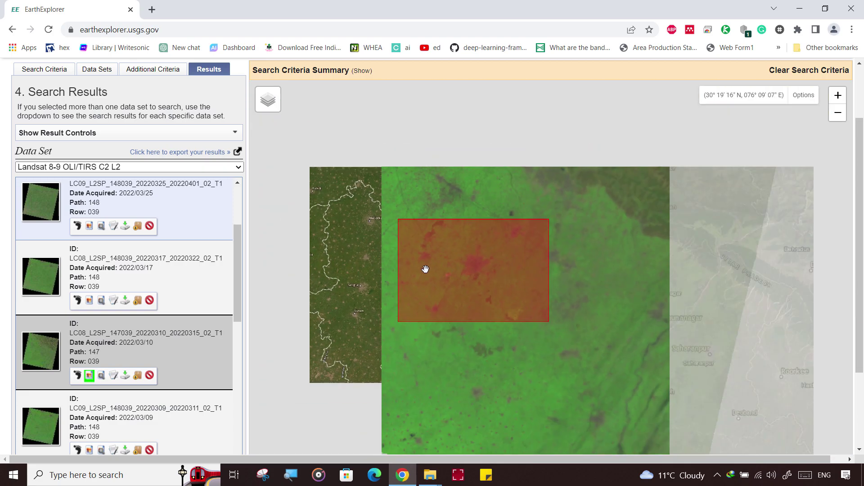
{"action": "scroll", "coordinate": [426, 269], "scroll_direction": "down", "scroll_amount": 1}
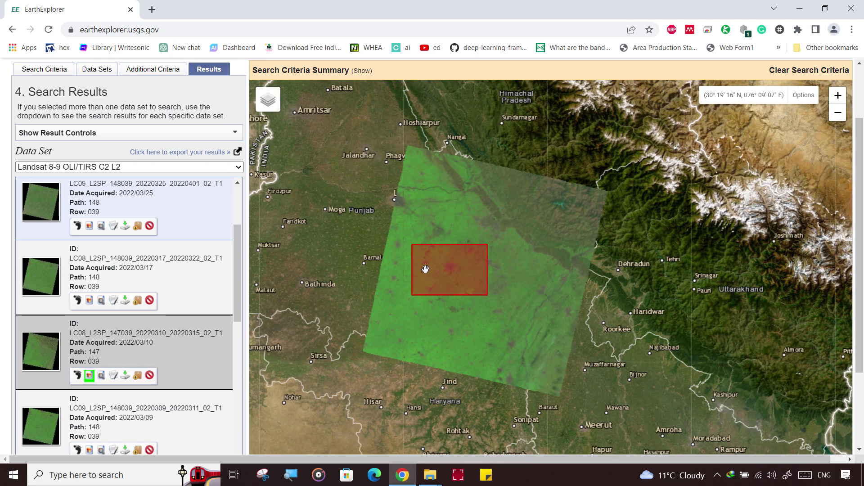
- Show all Product Download Options for the 2022/03/10 scene, marking the 913.82 MiB Level-2 bundle with an arrow
{"action": "left_click", "coordinate": [125, 376]}
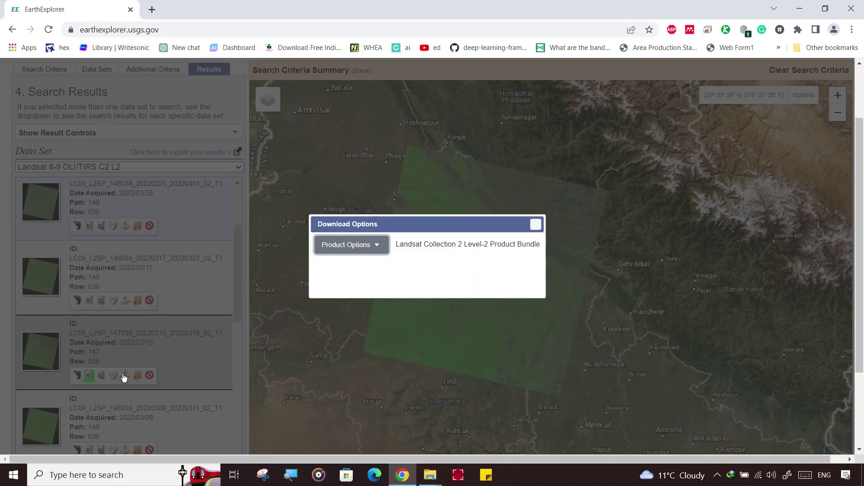
{"action": "left_click", "coordinate": [374, 246]}
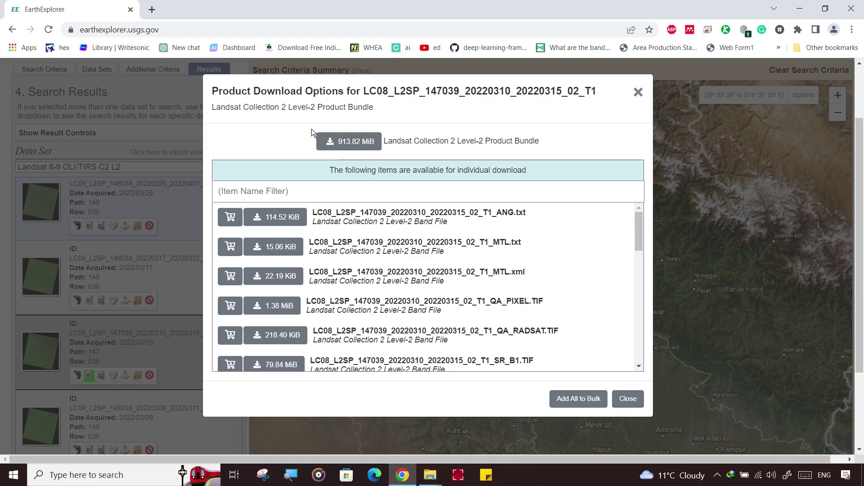
{"action": "left_click_drag", "start_coordinate": [248, 144], "coordinate": [306, 142]}
- Start downloading the 913.82 MiB Level-2 product bundle through Internet Download Manager
{"action": "left_click", "coordinate": [349, 141]}
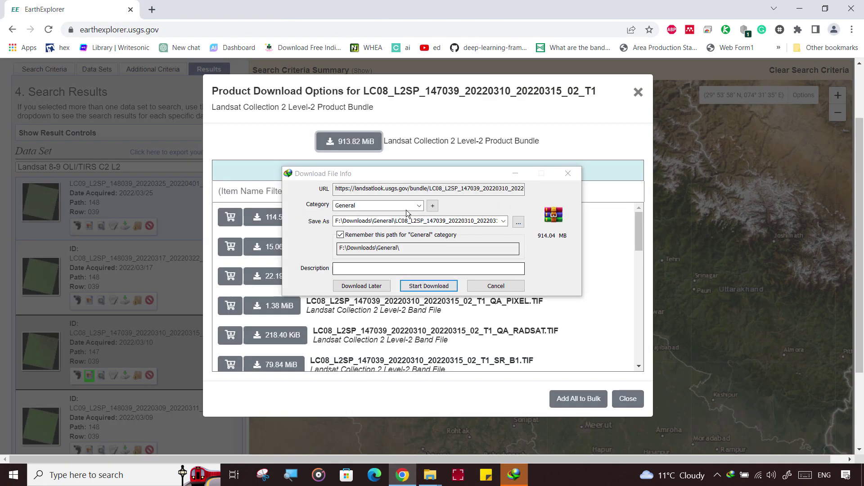
{"action": "mouse_move", "coordinate": [408, 172]}
{"action": "left_mouse_down"}
{"action": "mouse_move", "coordinate": [485, 139]}
{"action": "mouse_move", "coordinate": [408, 145]}
{"action": "mouse_move", "coordinate": [418, 168]}
{"action": "left_mouse_up"}
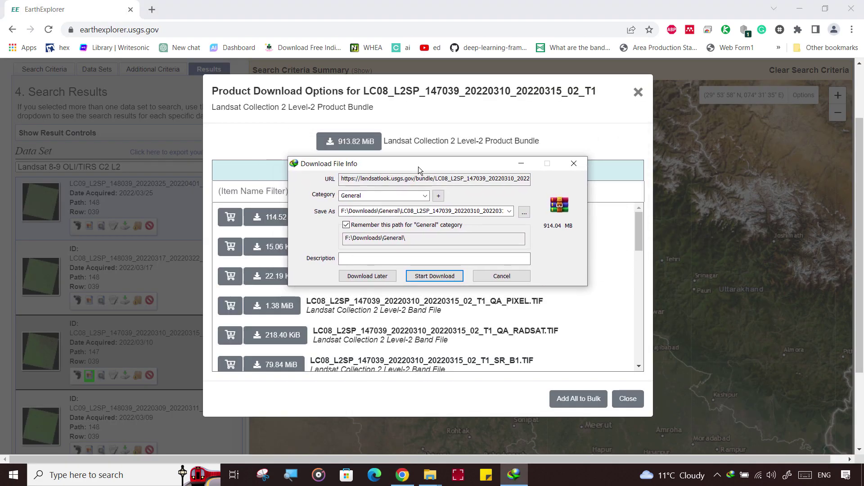
{"action": "left_click", "coordinate": [438, 276]}
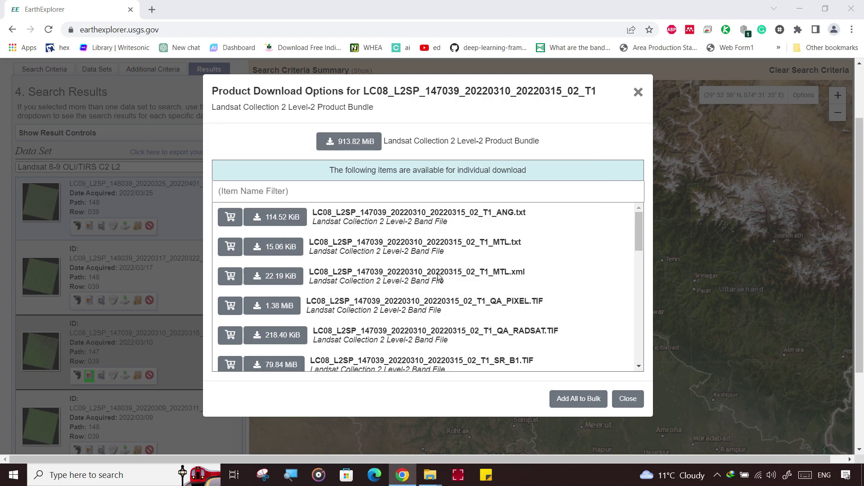